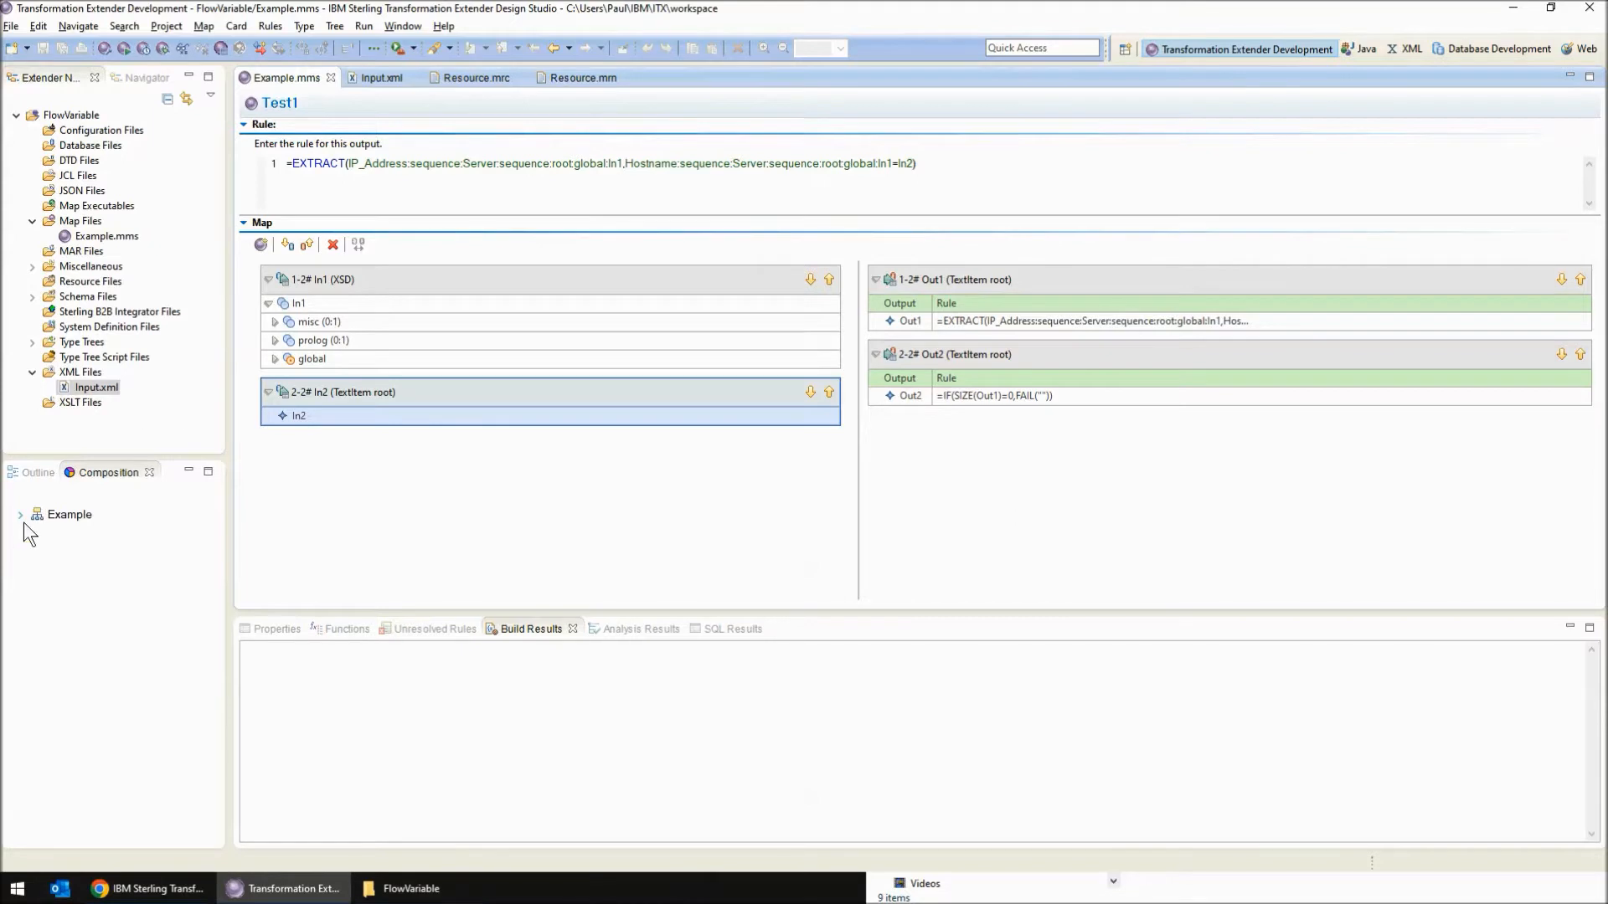
# Review the Test1 map's Out1 EXTRACT rule and the Echo source data of input card In2
pyautogui.click(82, 533)
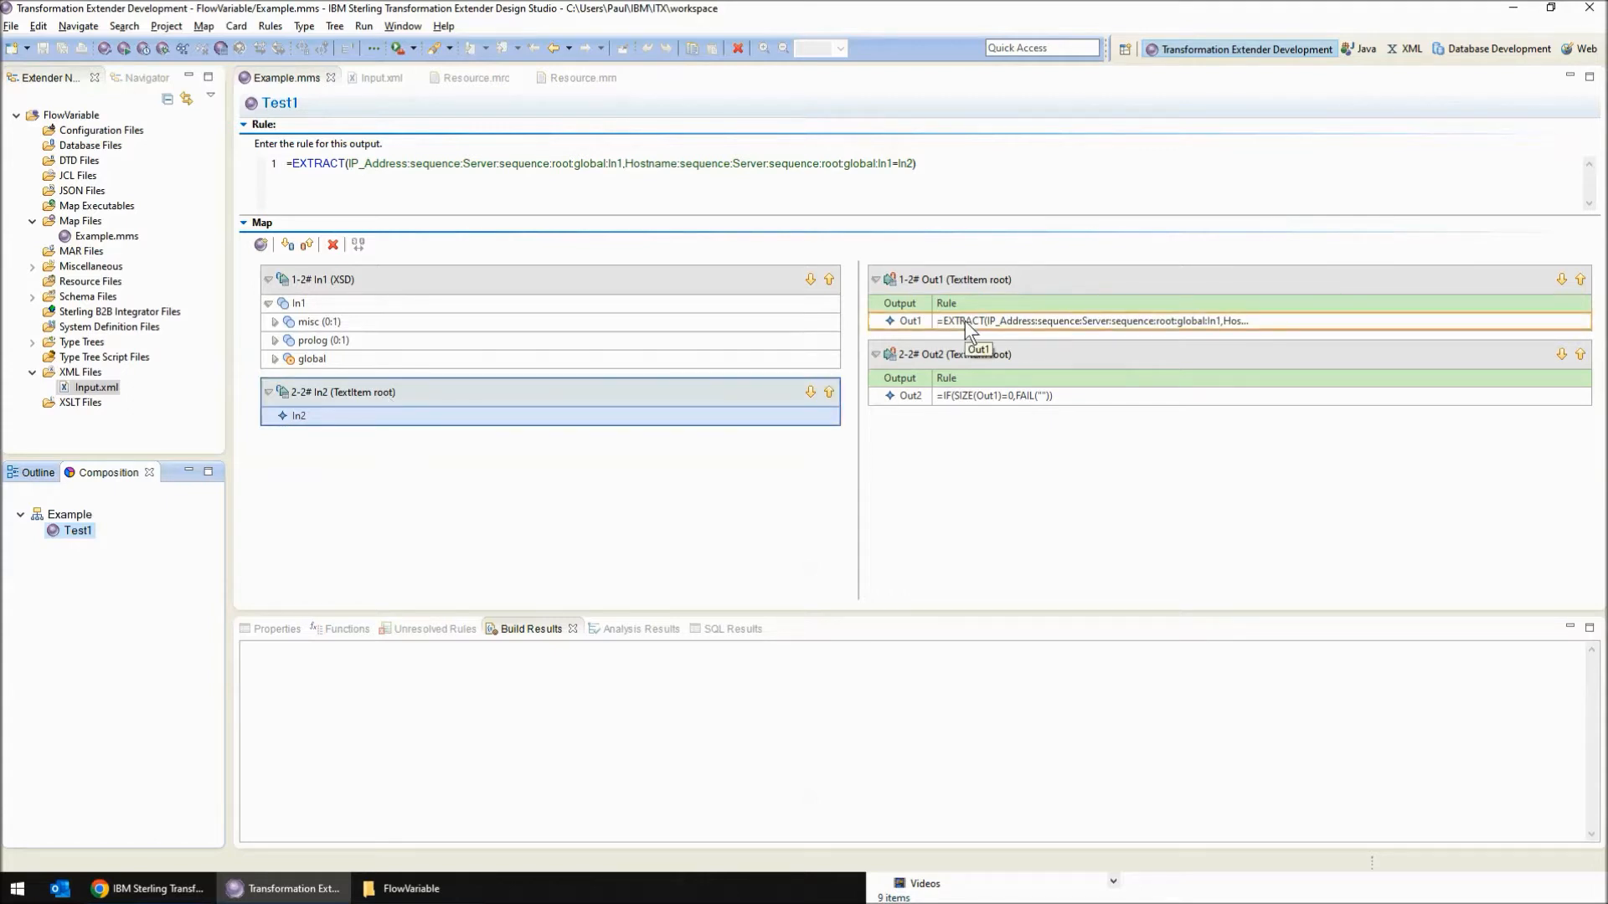
pyautogui.moveTo(353, 165); pyautogui.dragTo(896, 170)
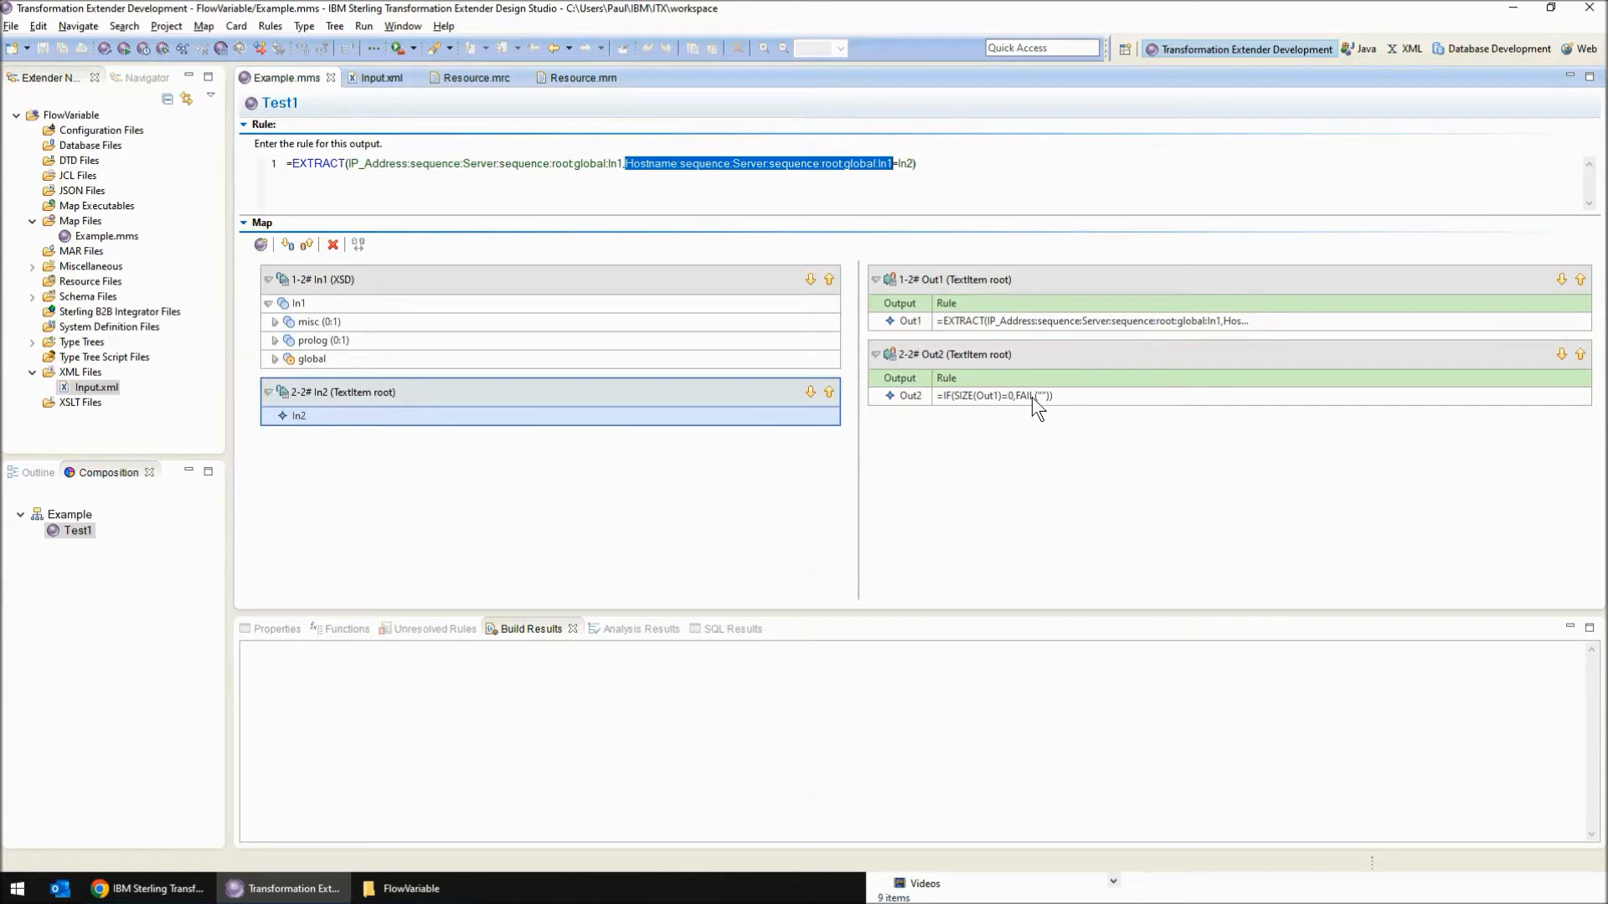
pyautogui.doubleClick(476, 395)
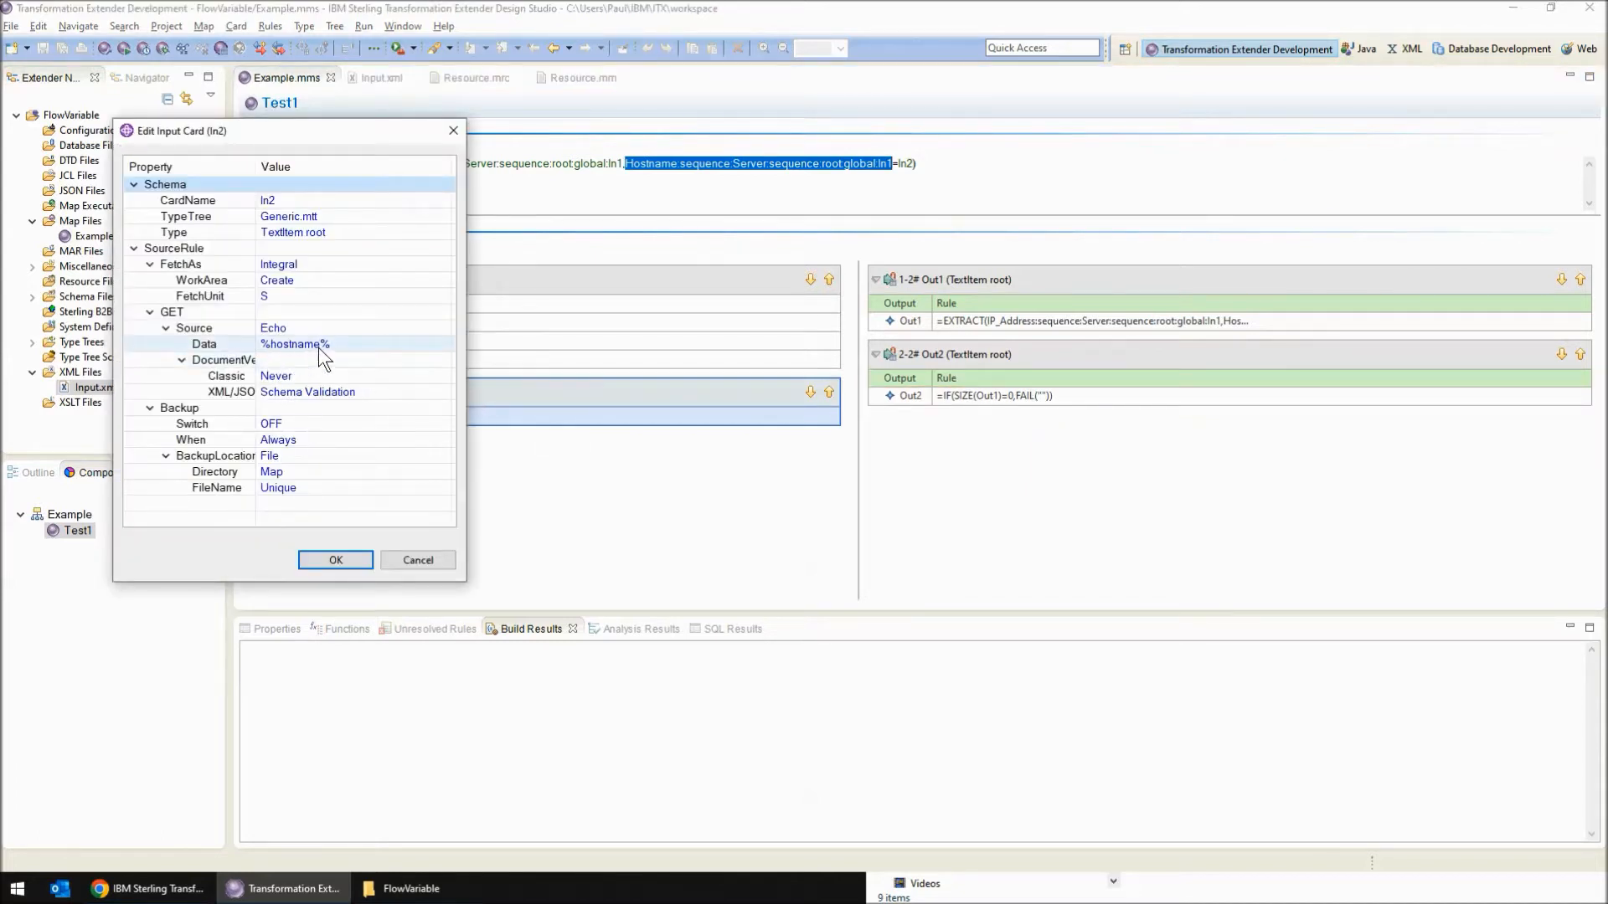
pyautogui.click(428, 563)
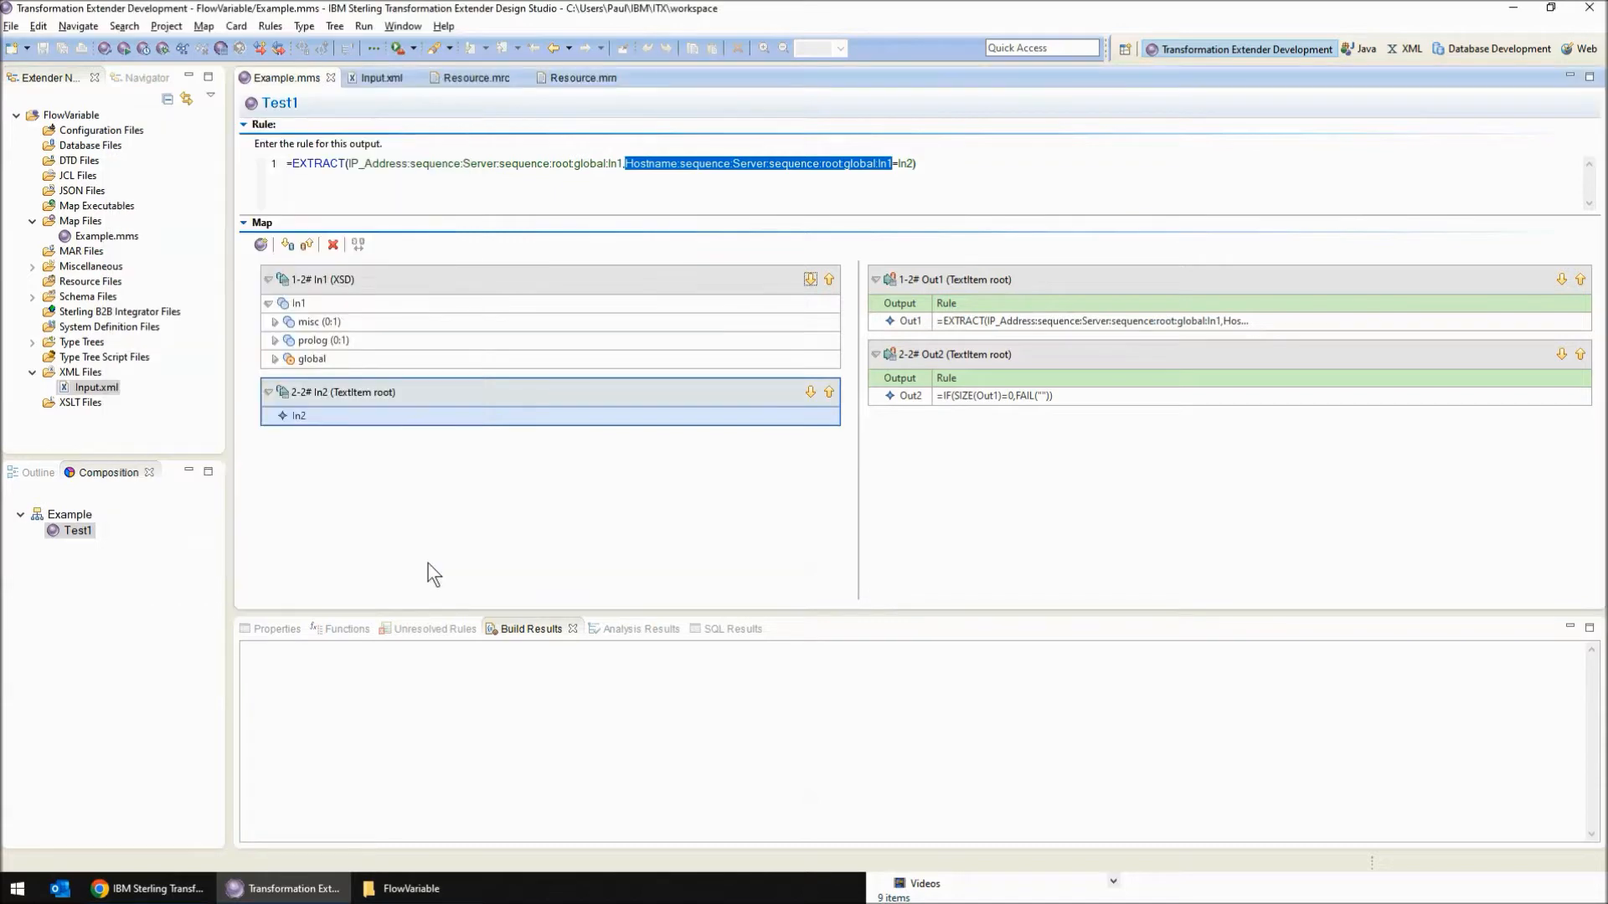
# Examine the hostname resource in Resource.mrn, the active virtual server in Resource.mrc and the matching server entry in Input.xml
pyautogui.click(377, 78)
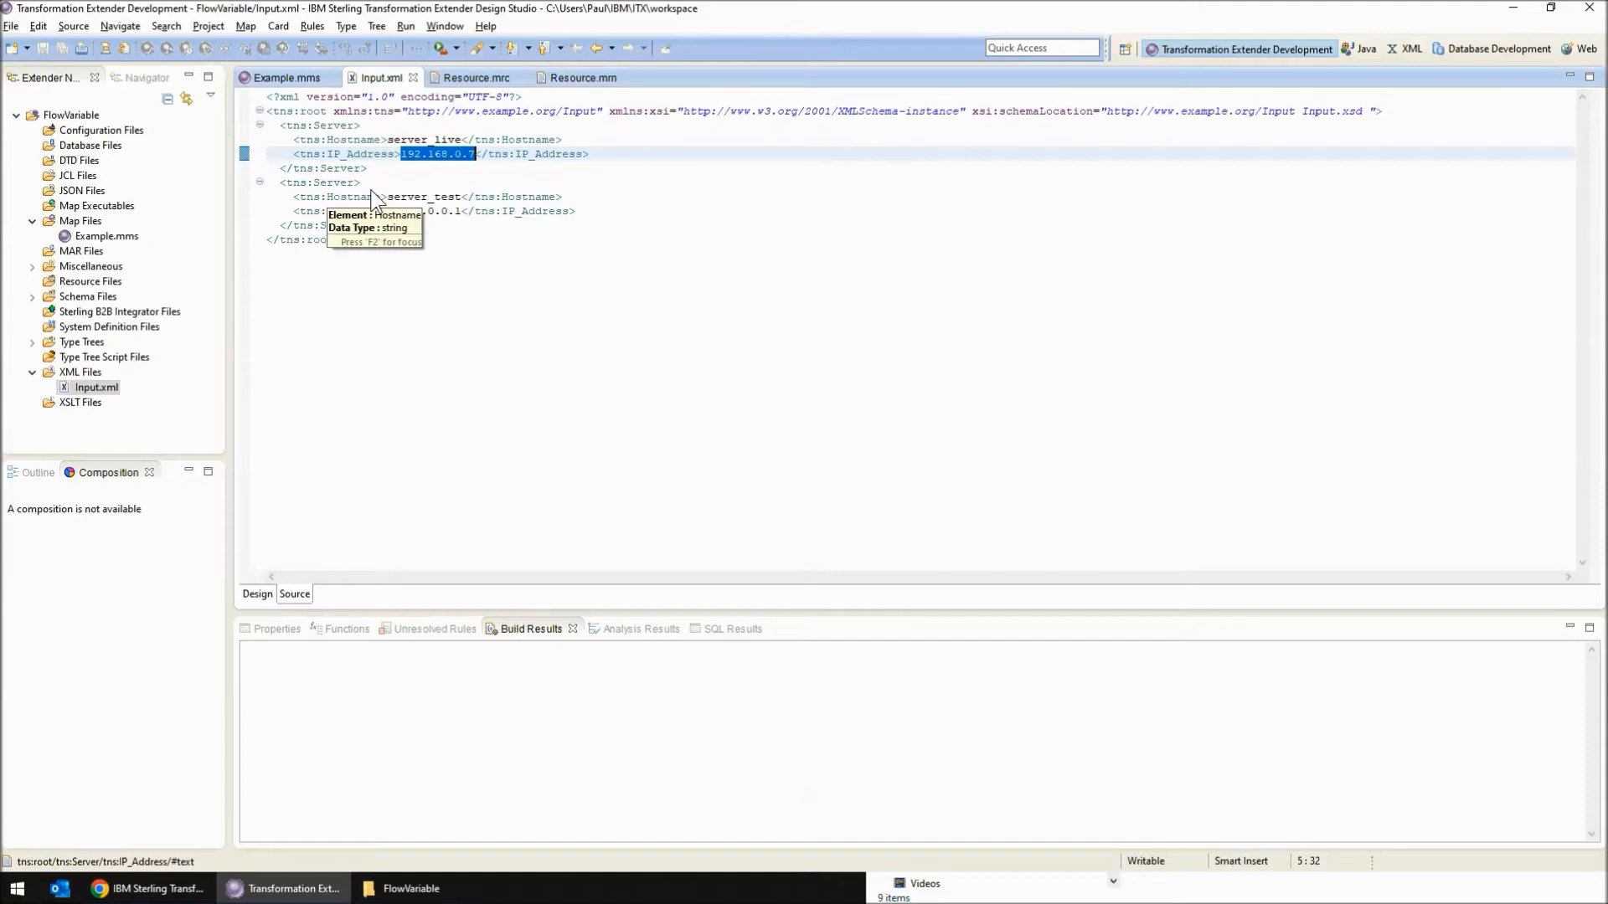
pyautogui.click(468, 78)
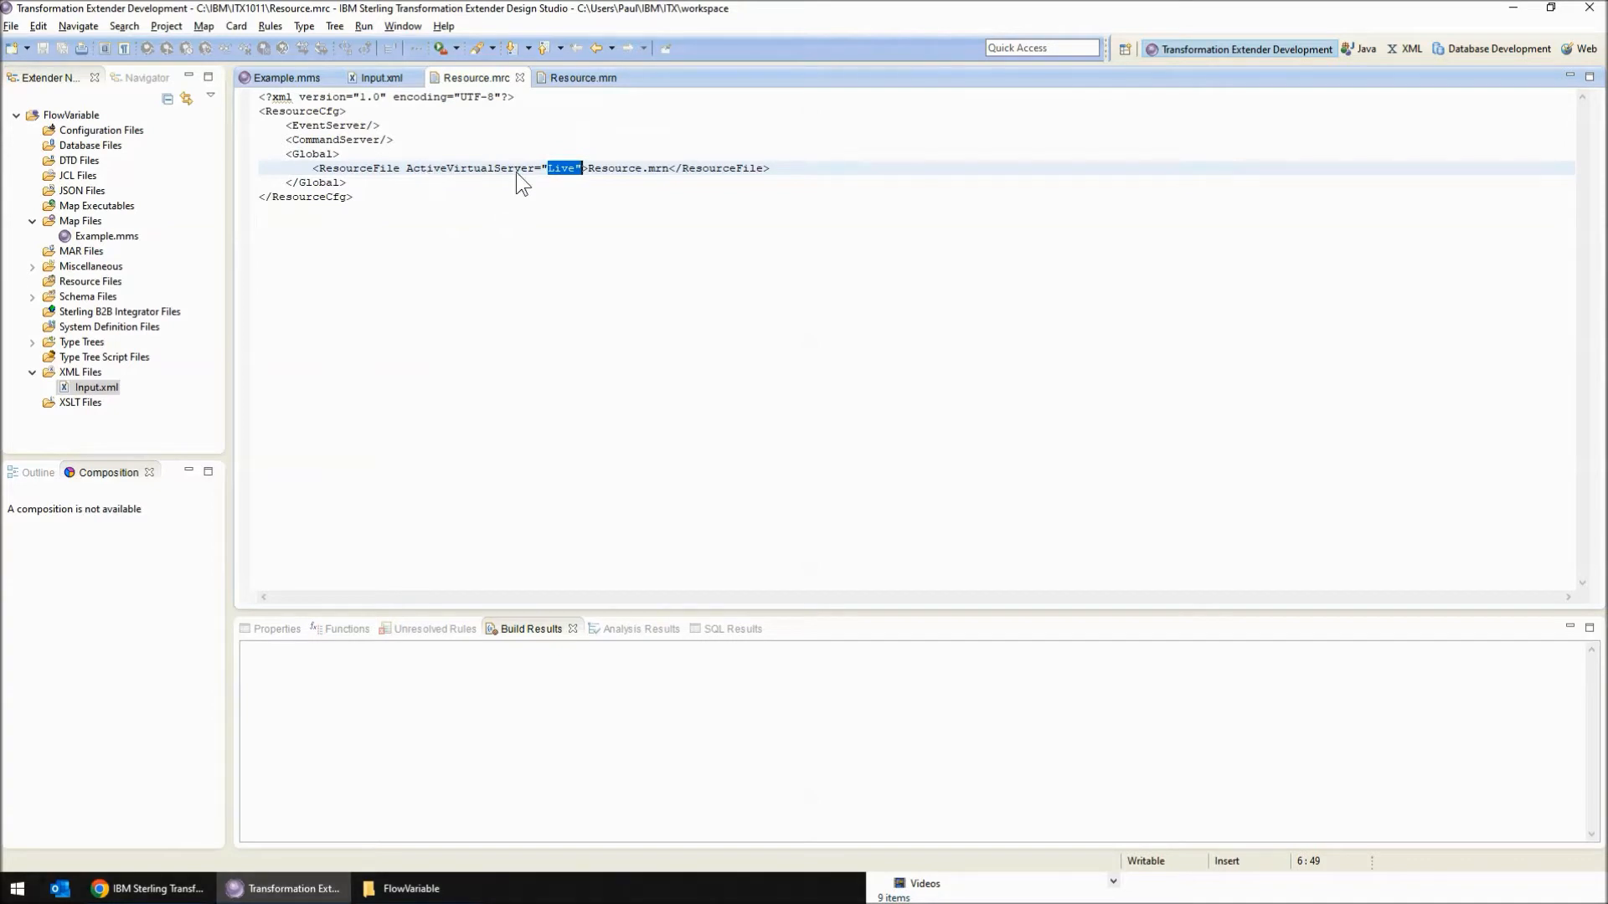
pyautogui.click(581, 79)
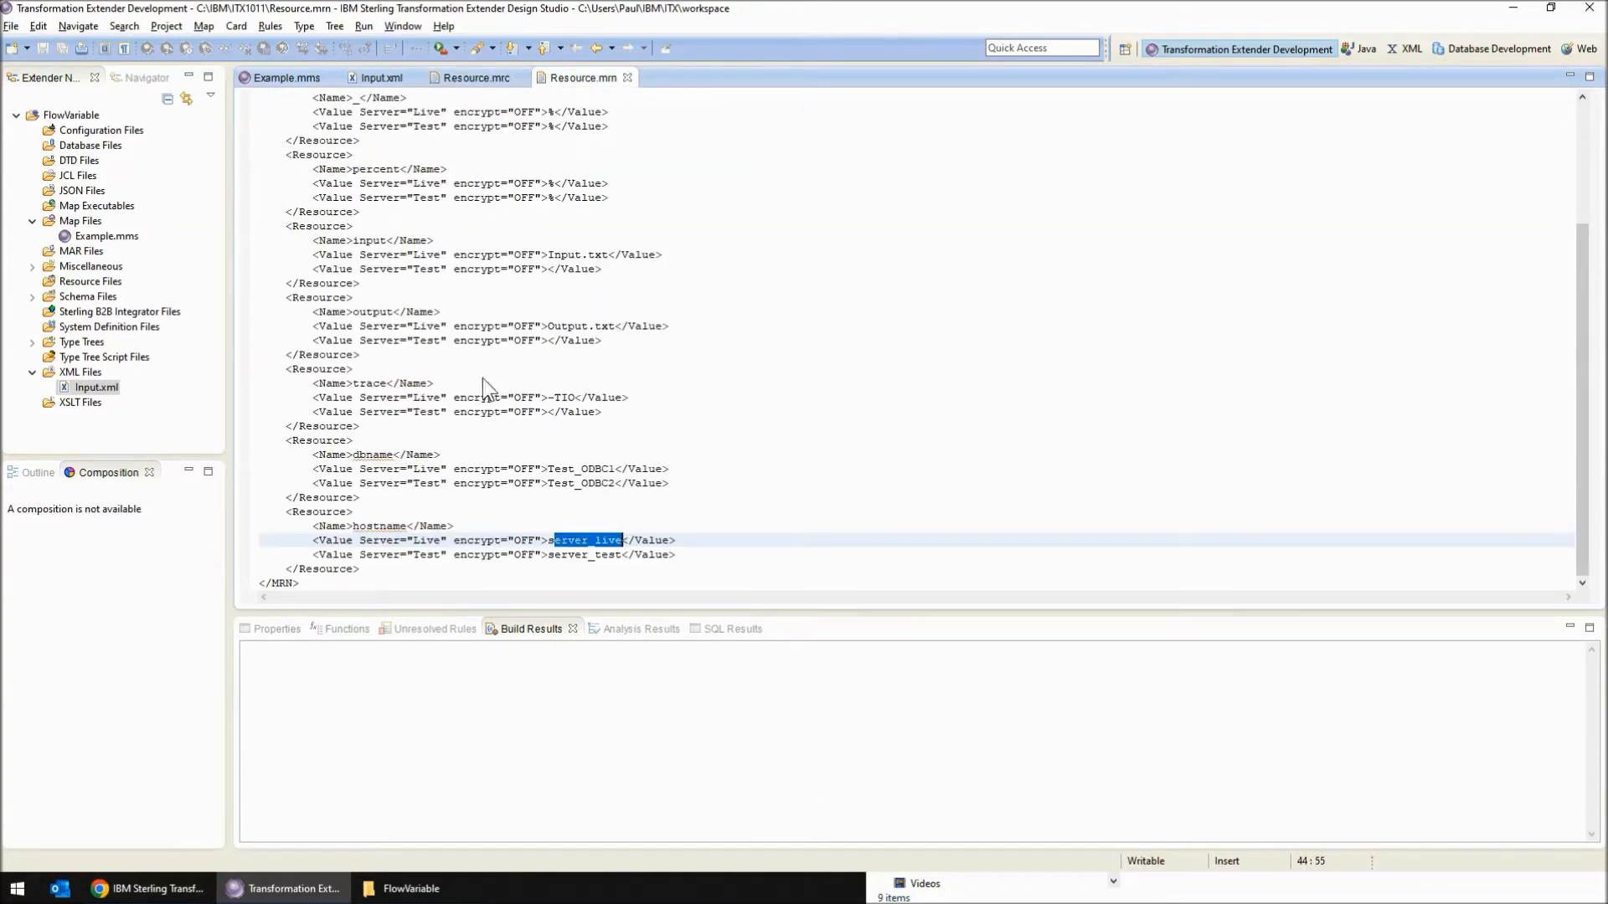
pyautogui.moveTo(352, 526); pyautogui.dragTo(453, 540)
pyautogui.moveTo(553, 540); pyautogui.dragTo(617, 545)
pyautogui.click(376, 77)
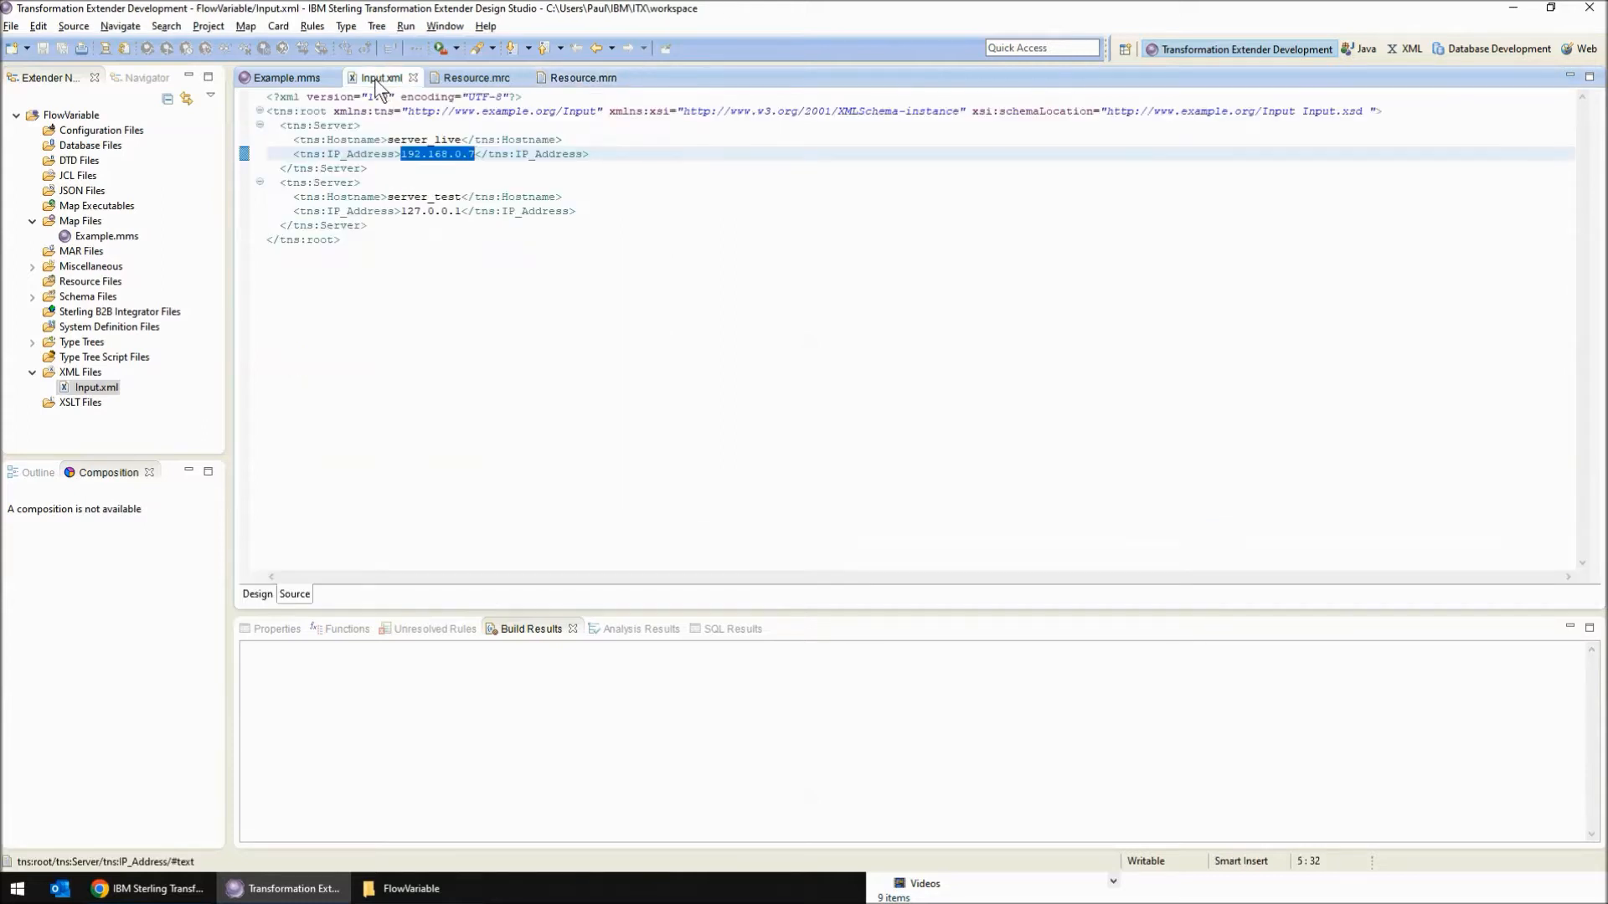
pyautogui.moveTo(394, 140); pyautogui.dragTo(461, 142)
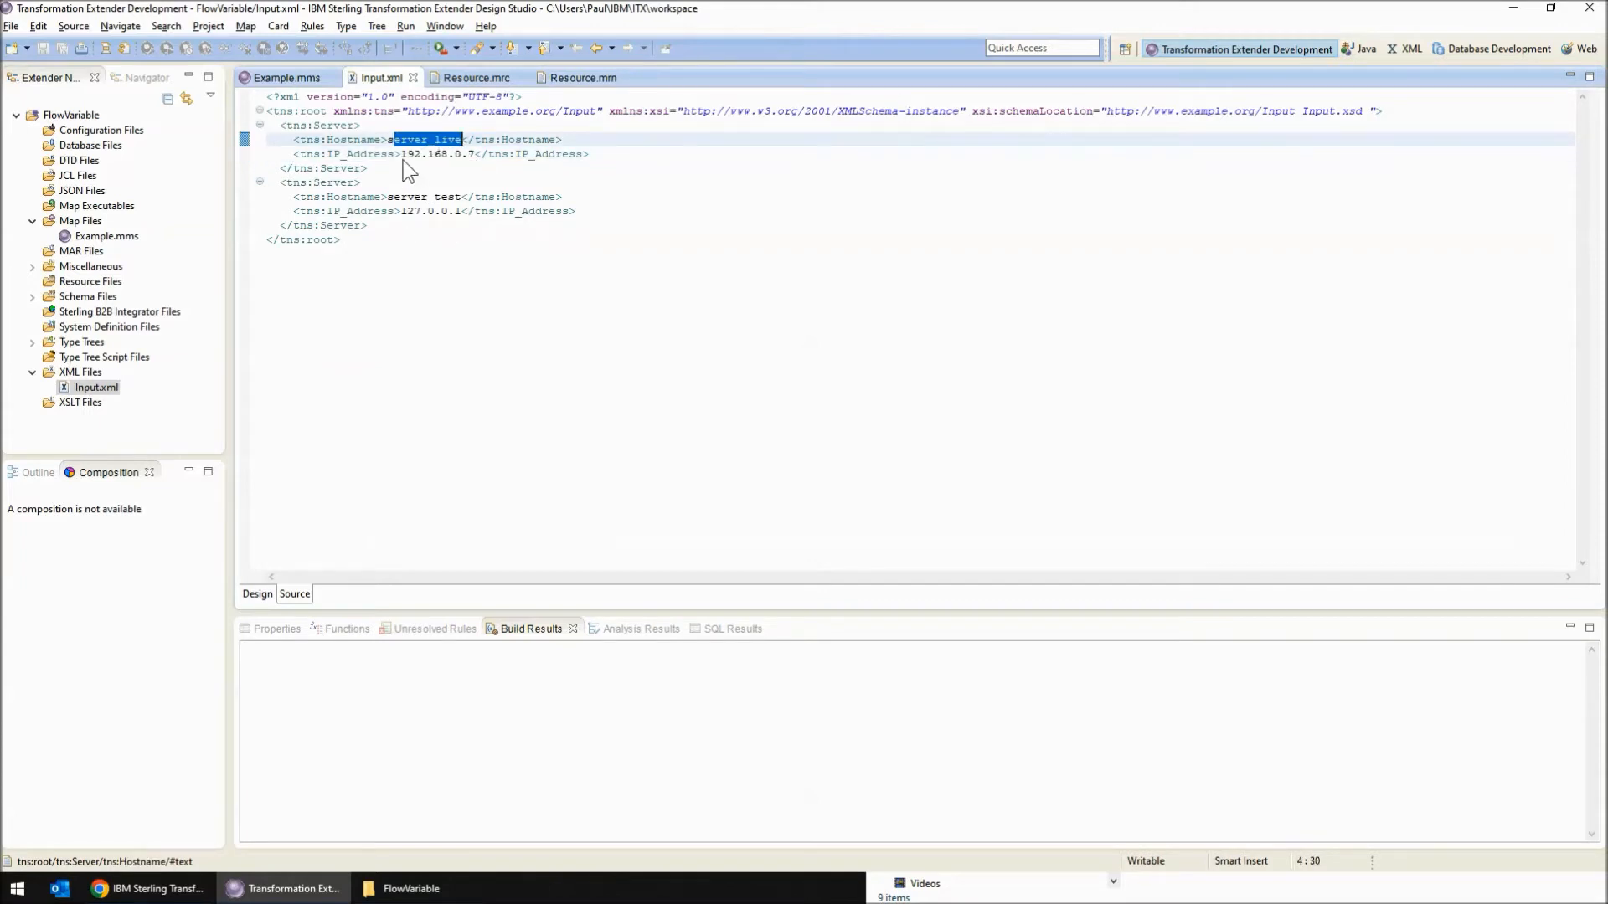
pyautogui.moveTo(402, 156); pyautogui.dragTo(477, 161)
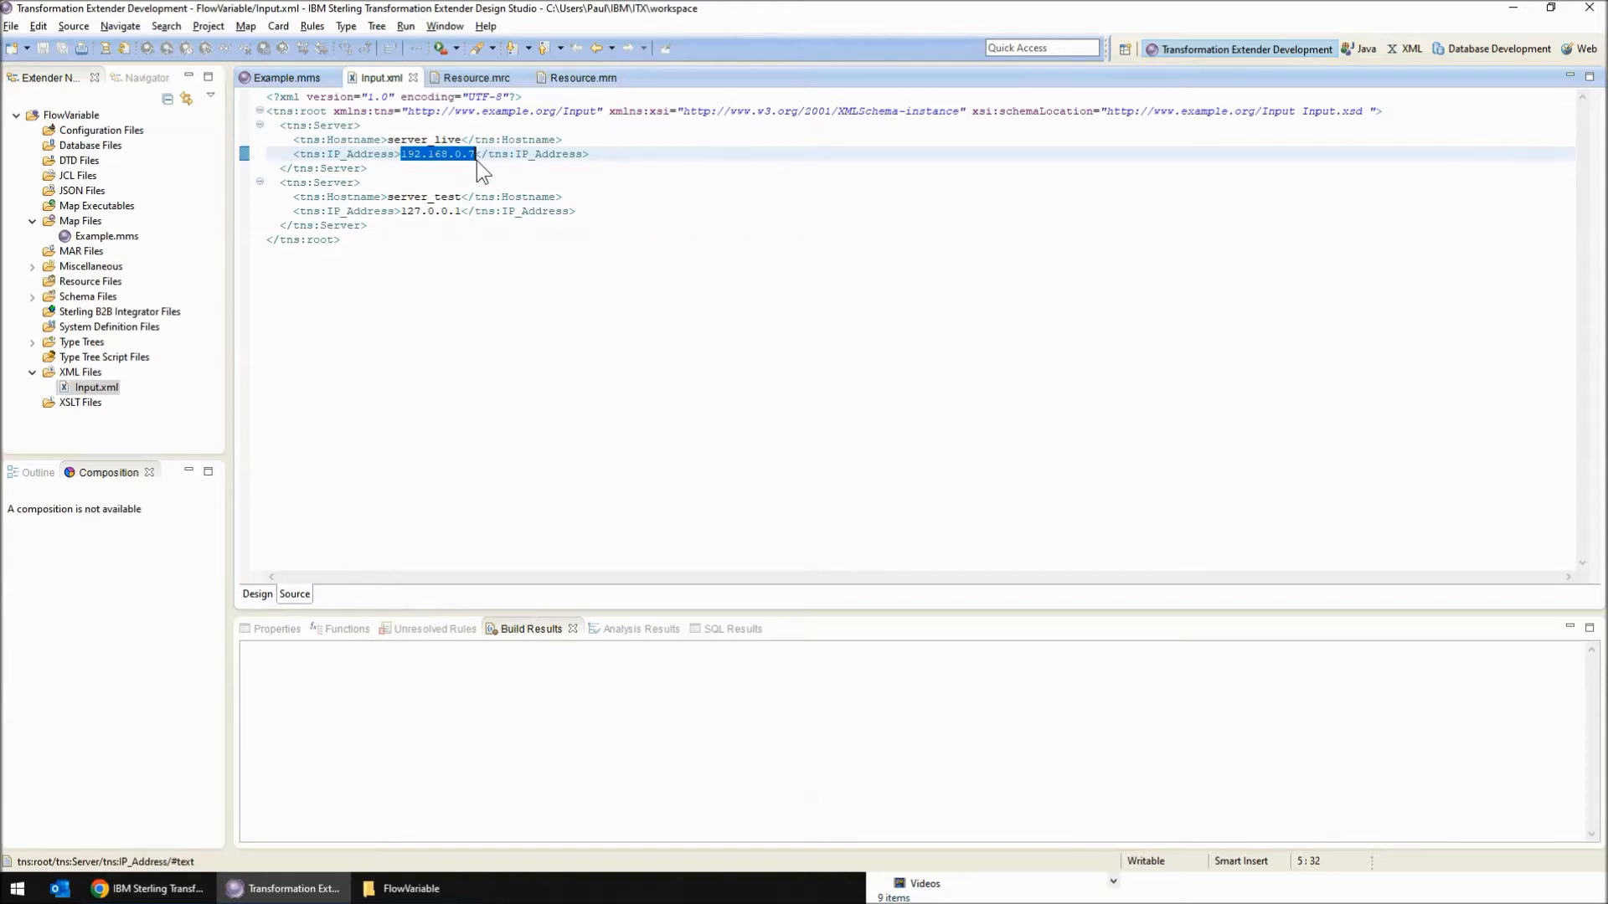
# Return to Example.mms, build and run the Test1 map, and dismiss the run status
pyautogui.click(292, 77)
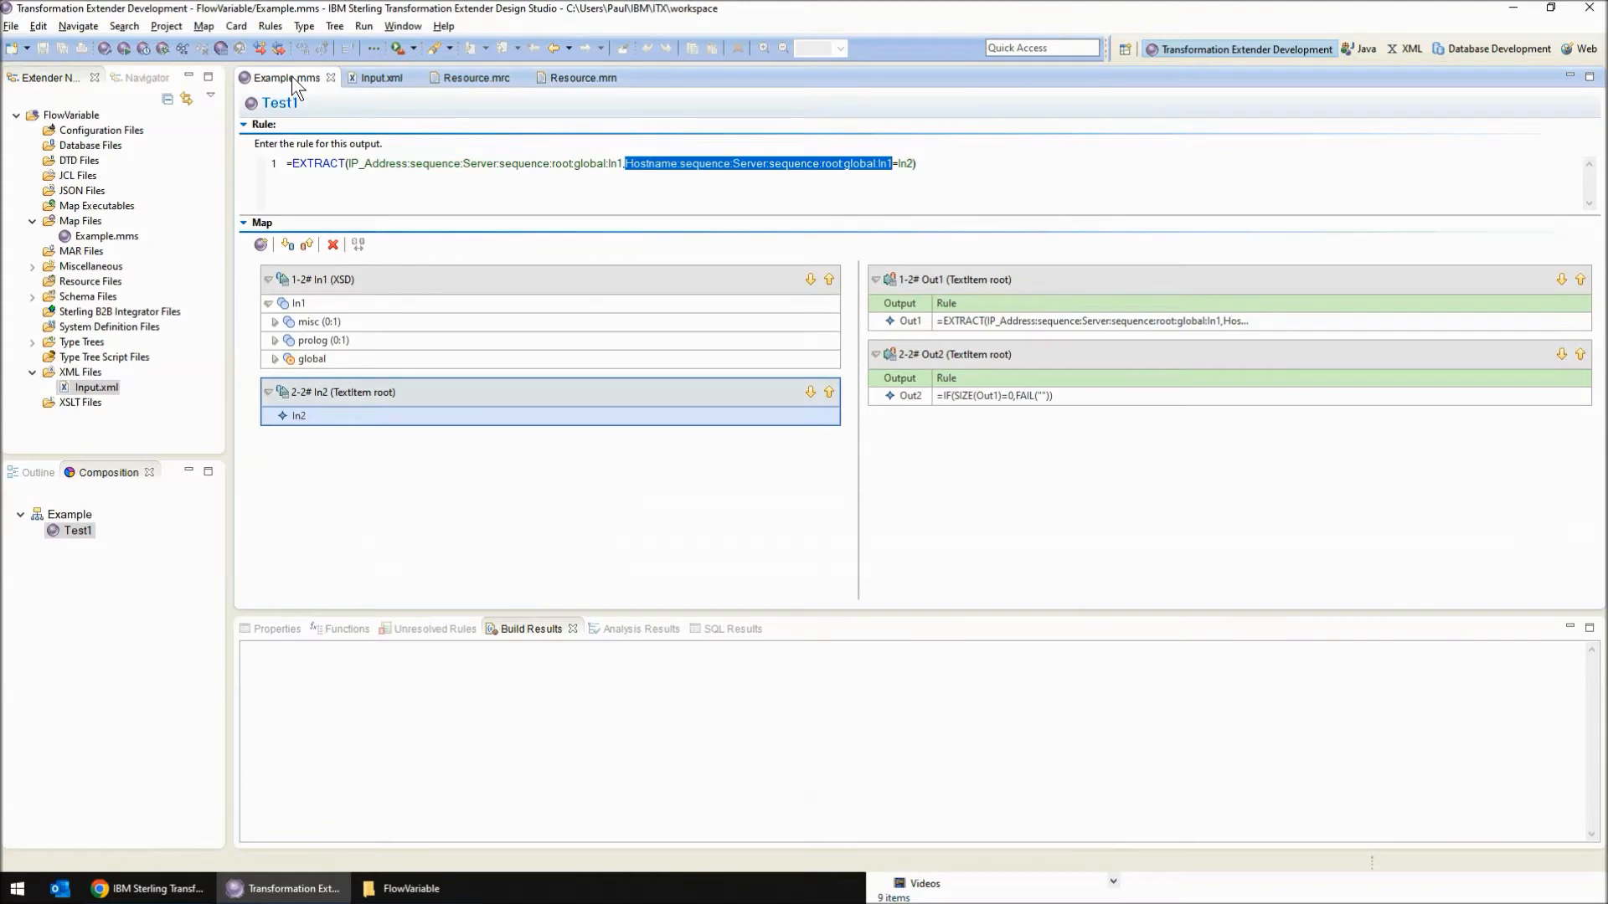
pyautogui.click(123, 49)
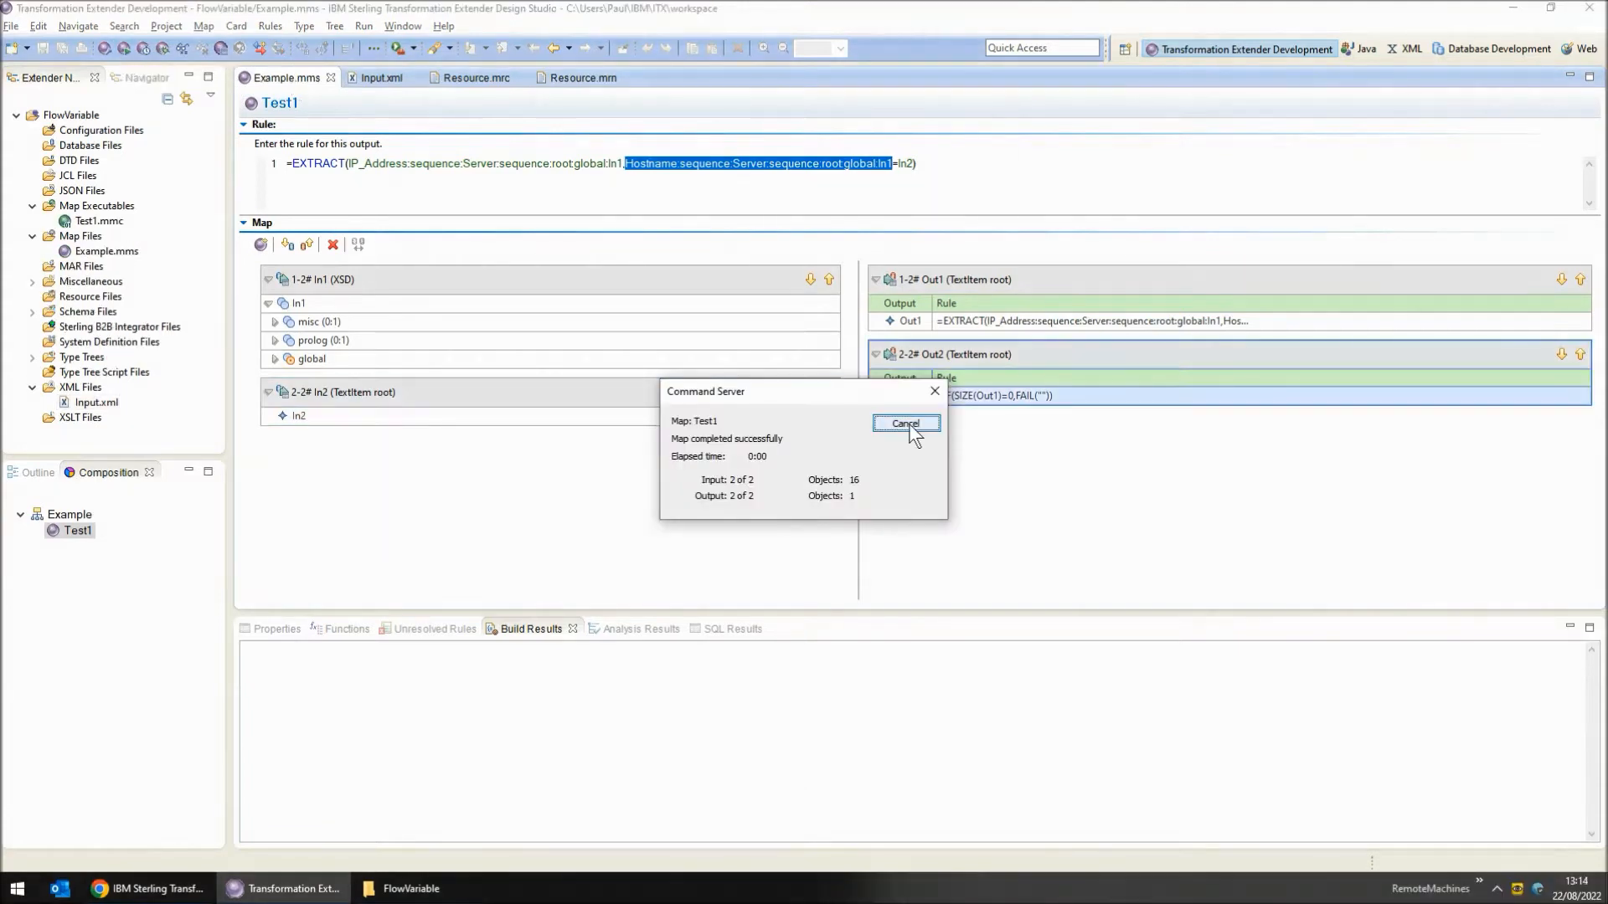
pyautogui.click(908, 423)
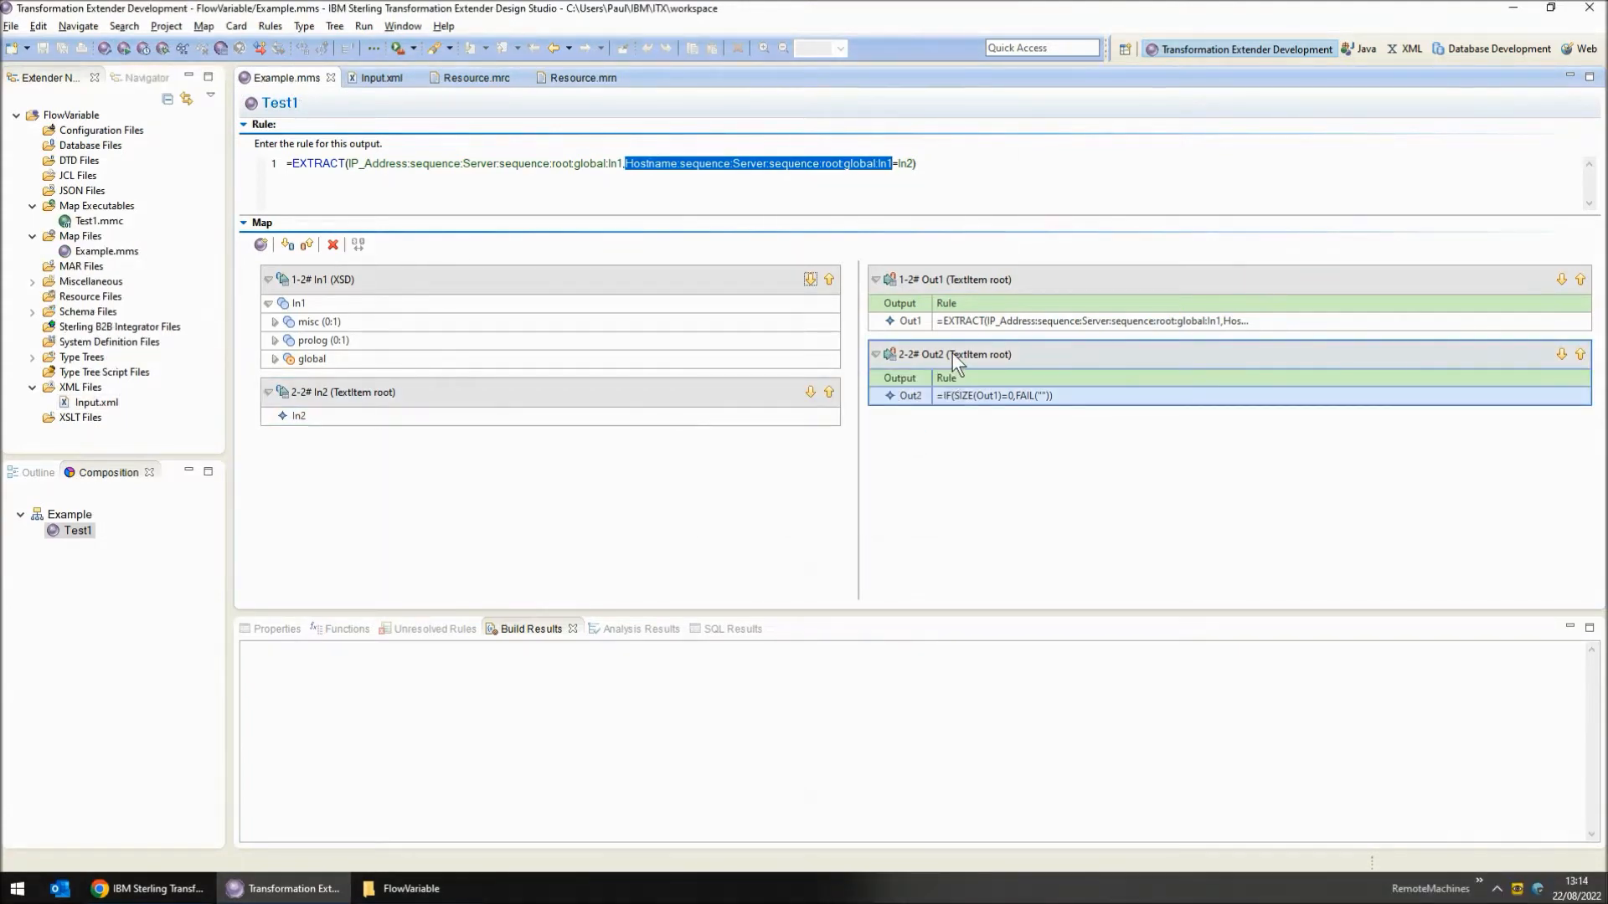
# Check the target settings of output cards Out2 and Out1, and open Output1.txt from the project's miscellaneous files
pyautogui.doubleClick(952, 353)
pyautogui.click(418, 560)
pyautogui.doubleClick(929, 279)
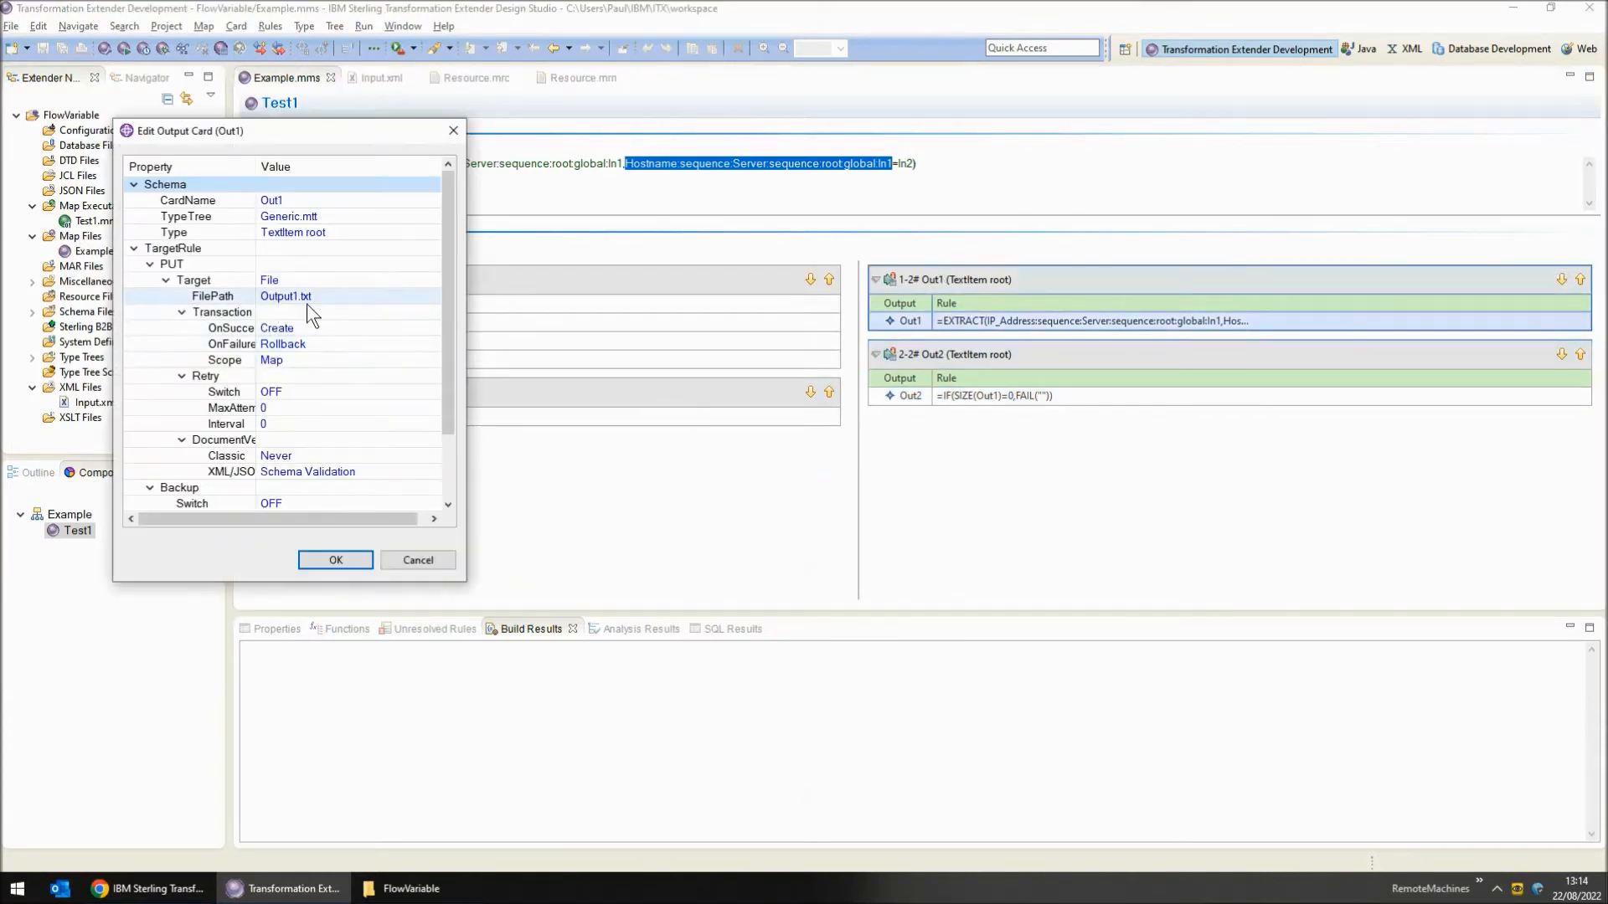
pyautogui.click(425, 562)
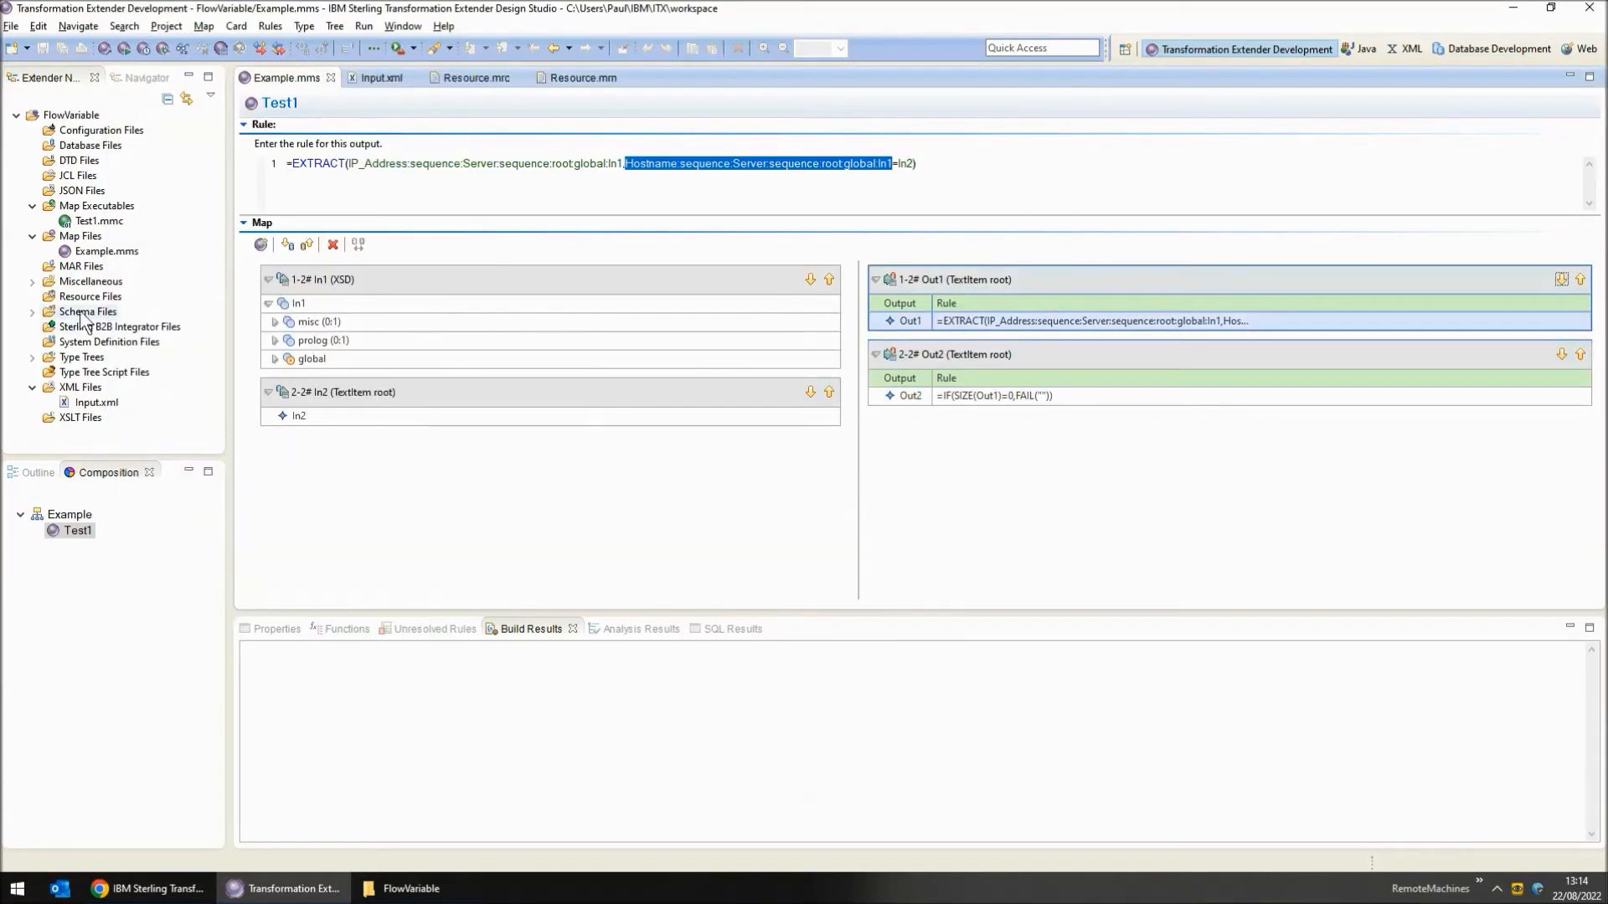
pyautogui.click(33, 281)
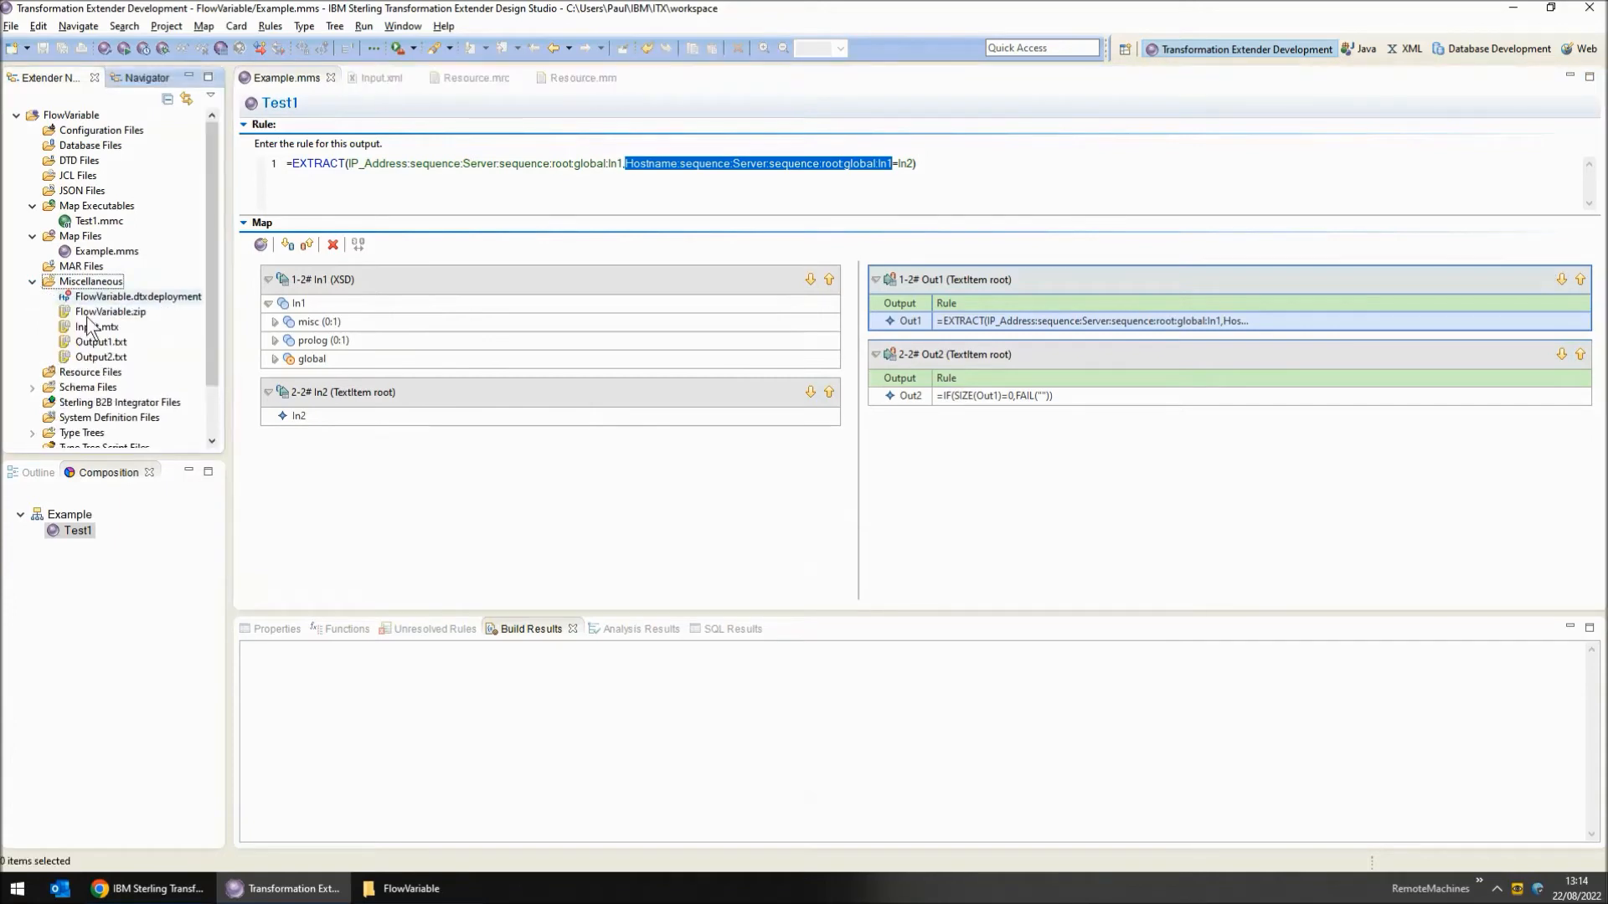
pyautogui.doubleClick(112, 344)
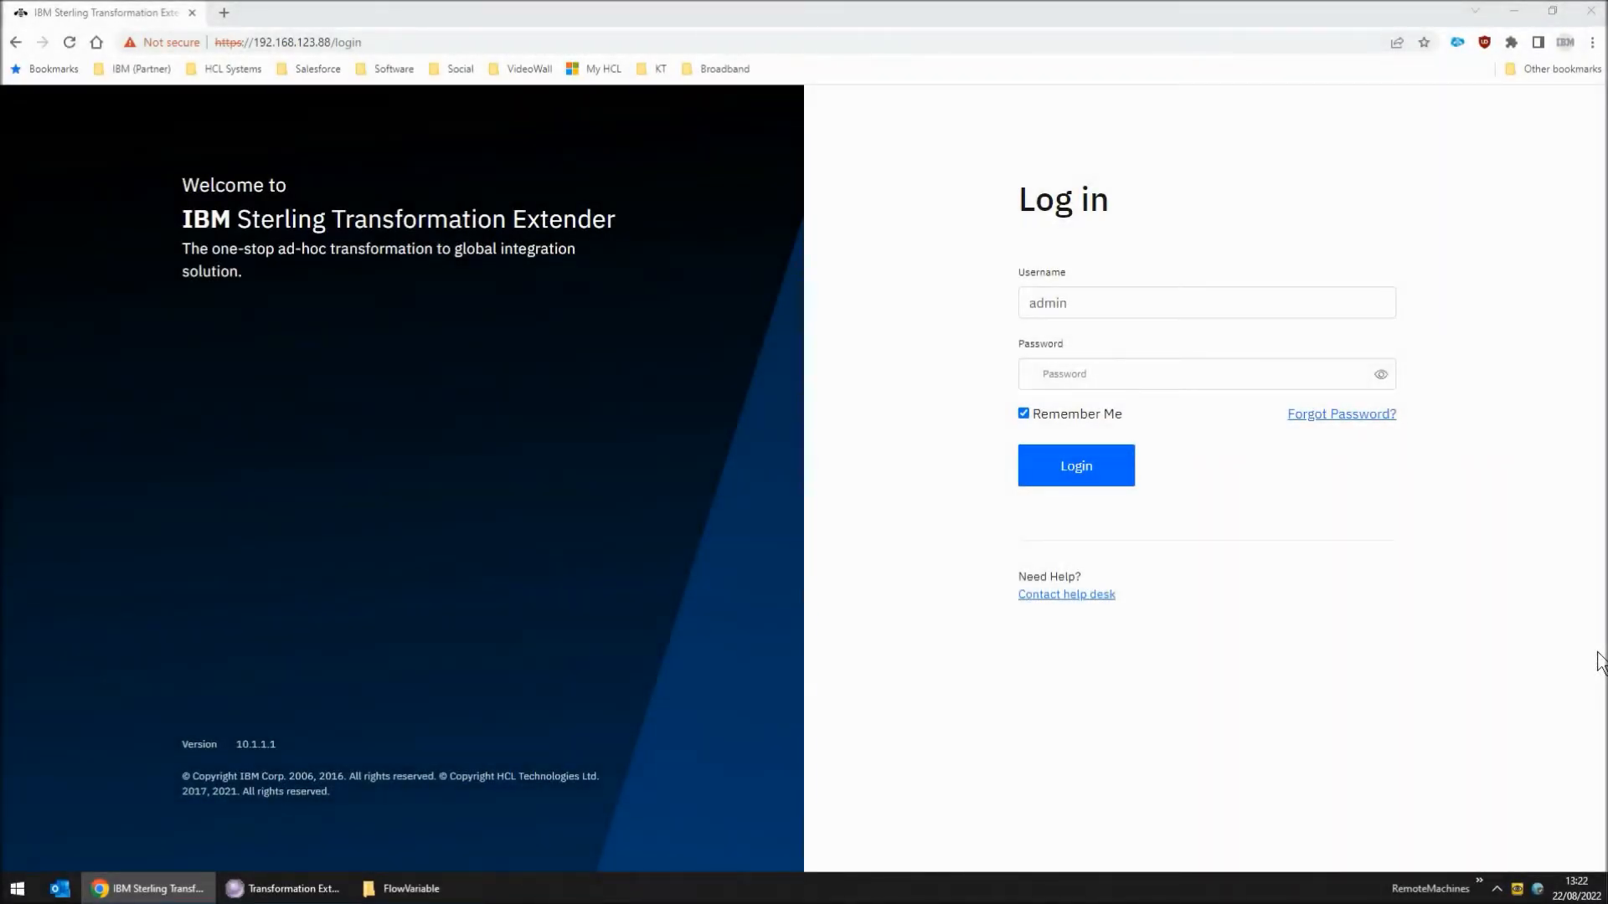
# Switch to the IBM Sterling Transformation Extender web client in Chrome and log in as admin with the account password
pyautogui.click(1152, 377)
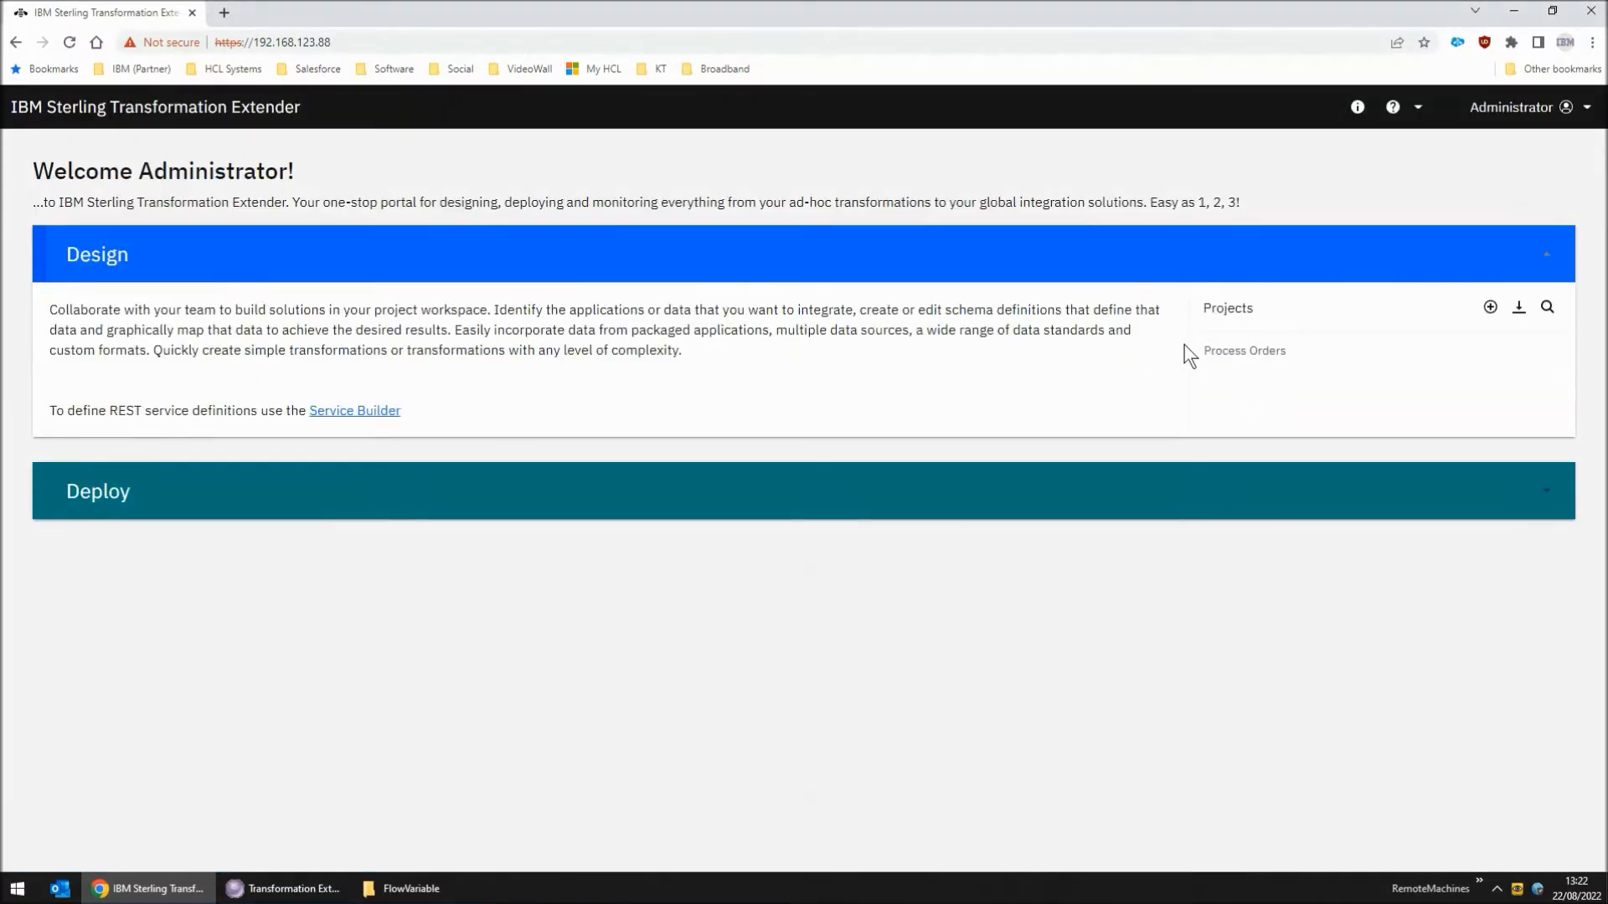
# Import FlowVariable.zip as a new project named FlowVariable
pyautogui.click(1519, 308)
pyautogui.click(882, 399)
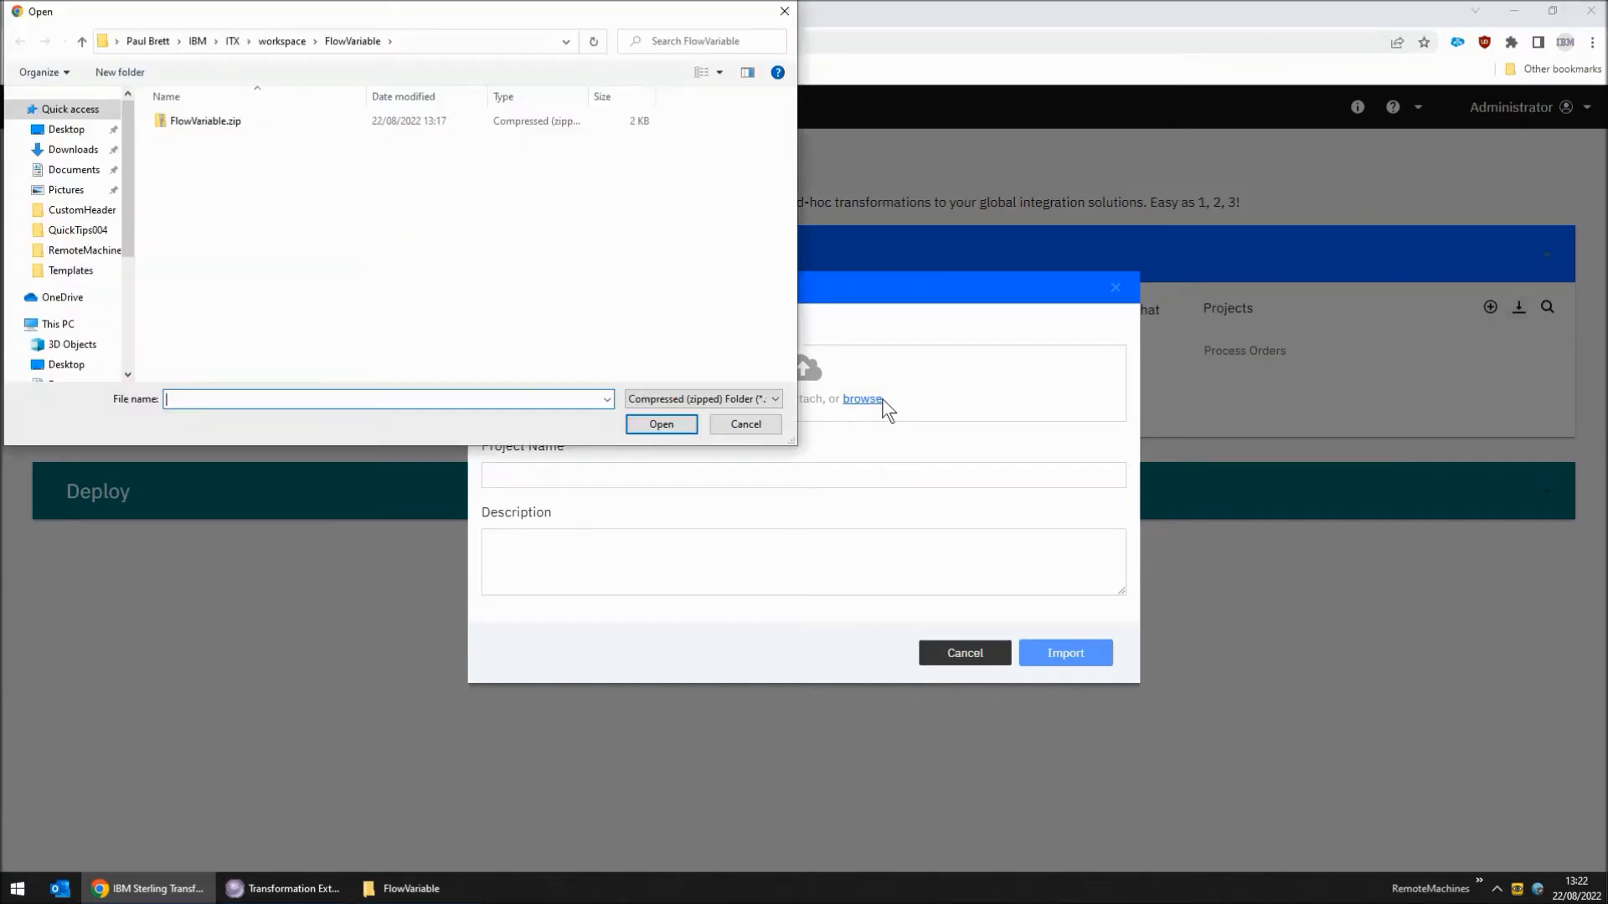
pyautogui.click(235, 124)
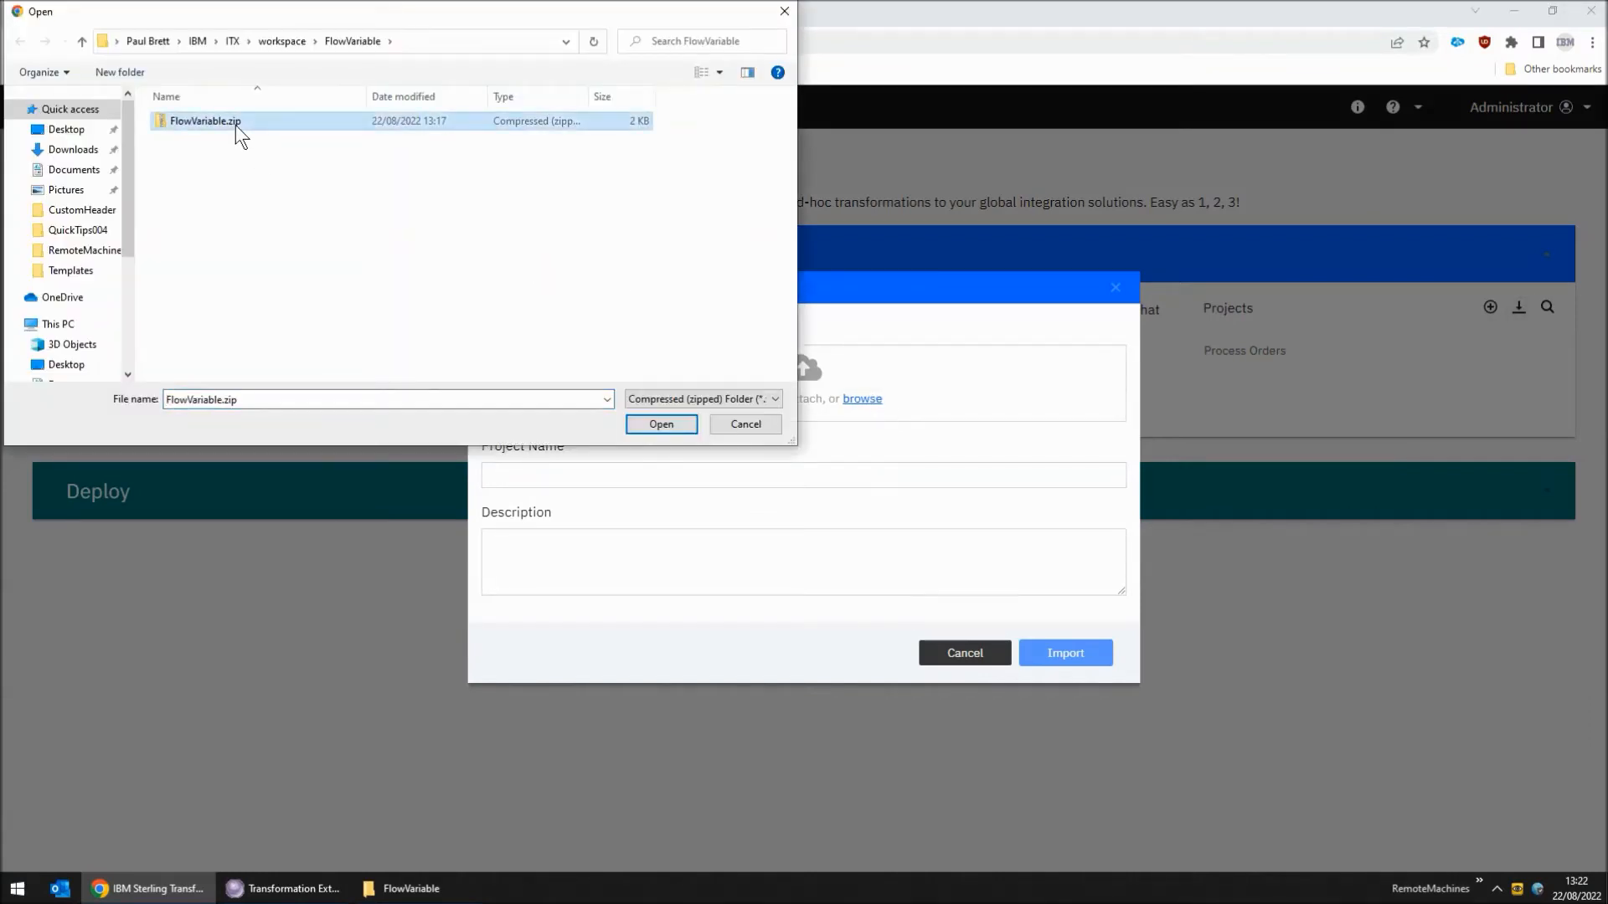
pyautogui.click(661, 424)
pyautogui.click(1055, 655)
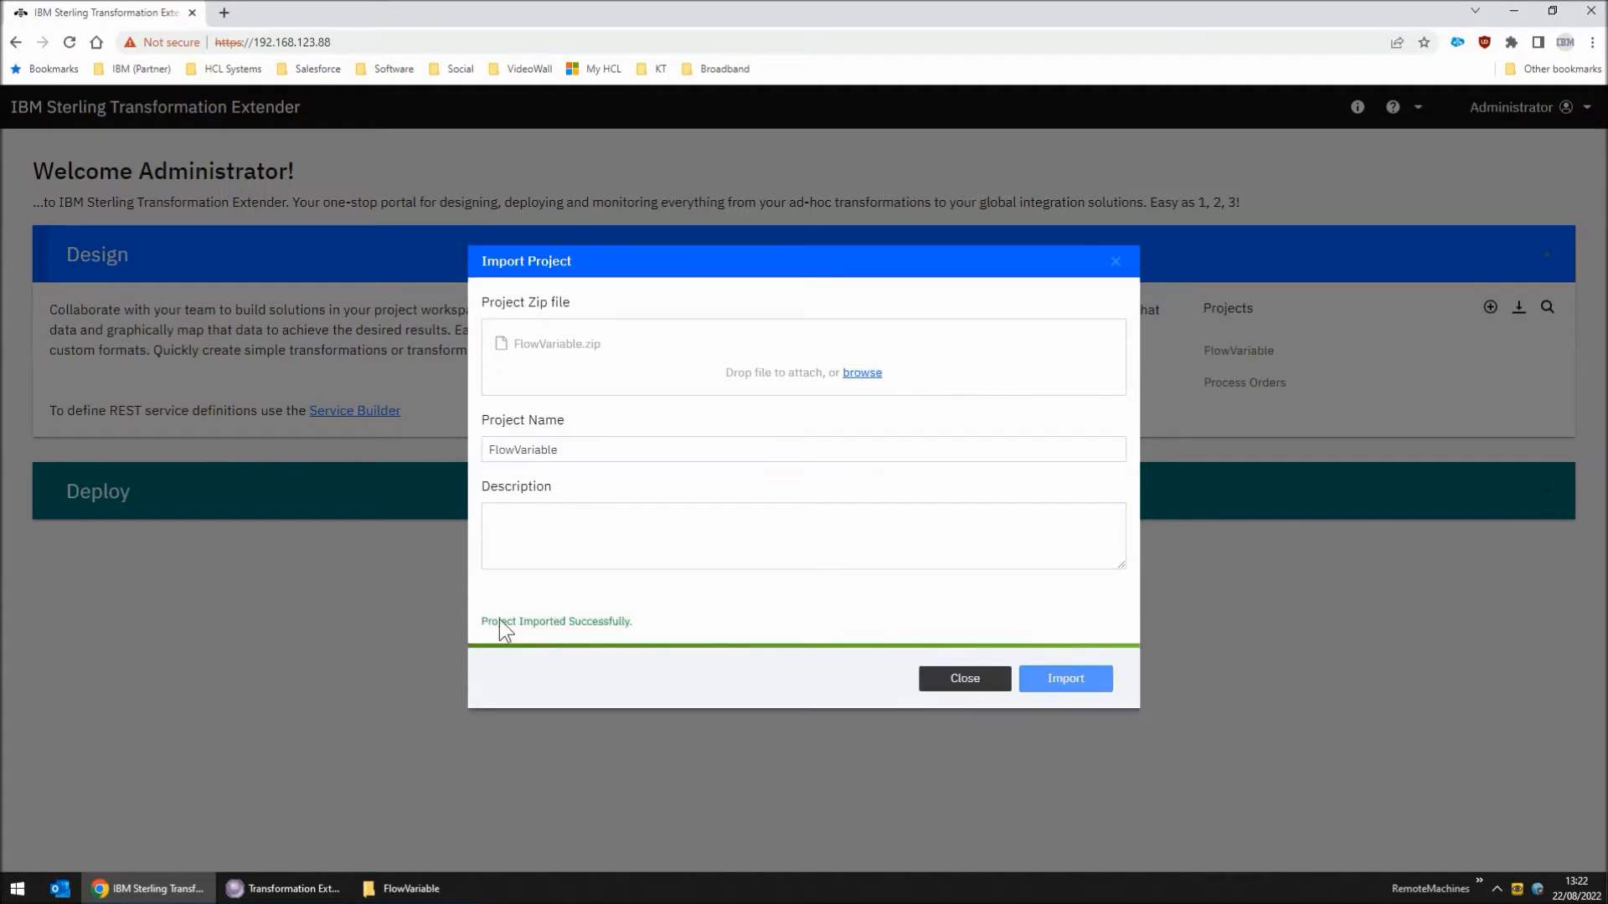
pyautogui.click(957, 682)
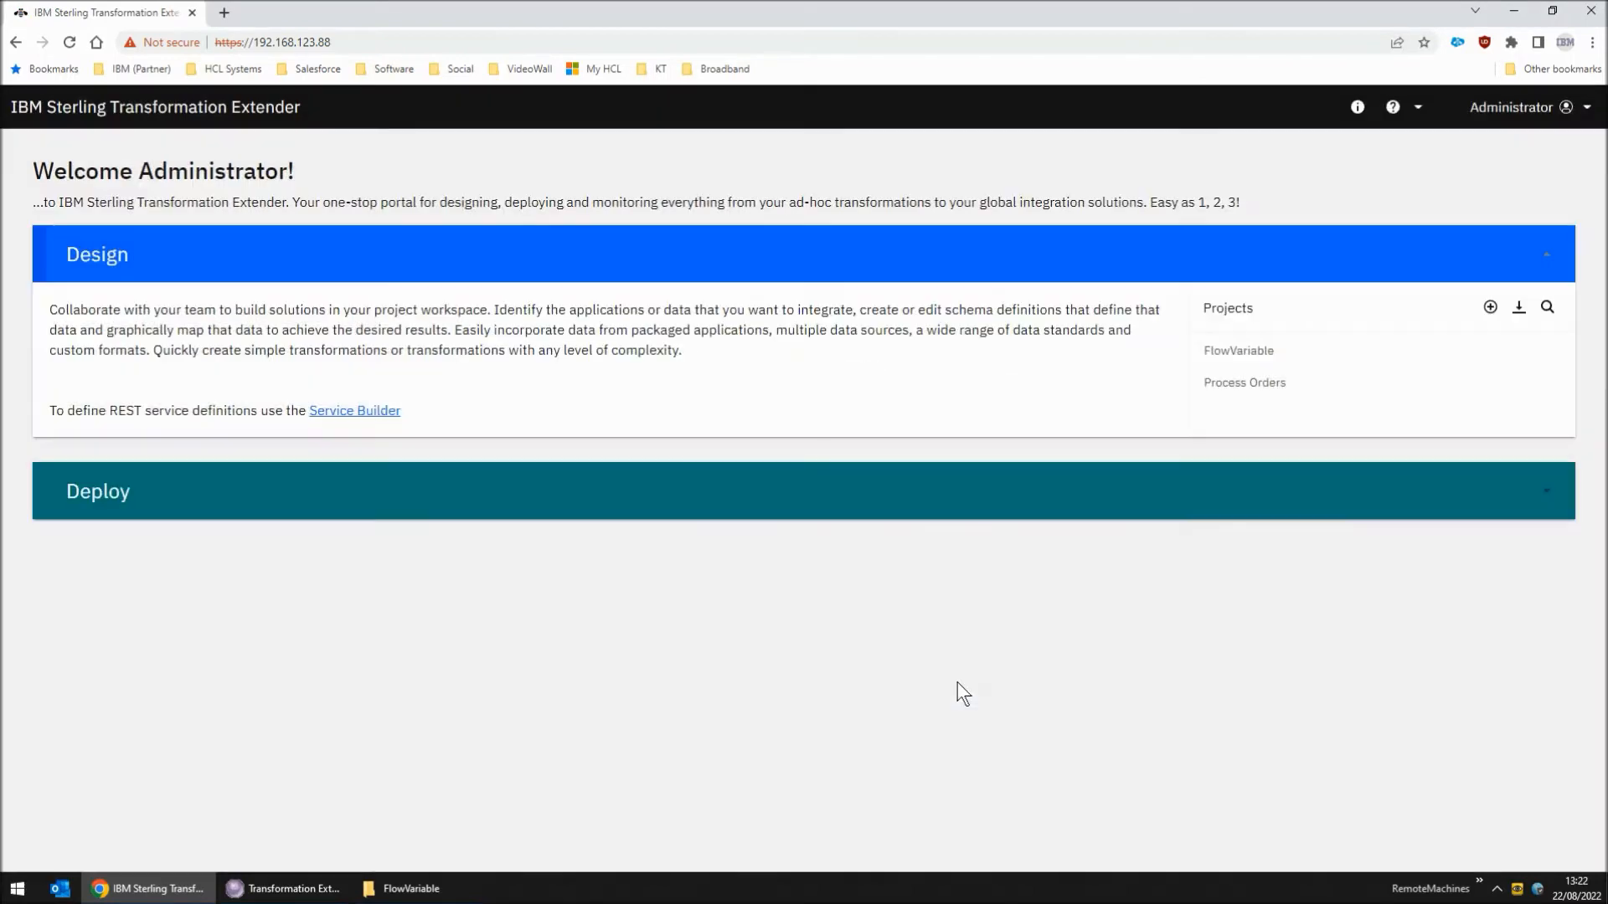
# Open the FlowVariable project and its Test1 map
pyautogui.click(1237, 352)
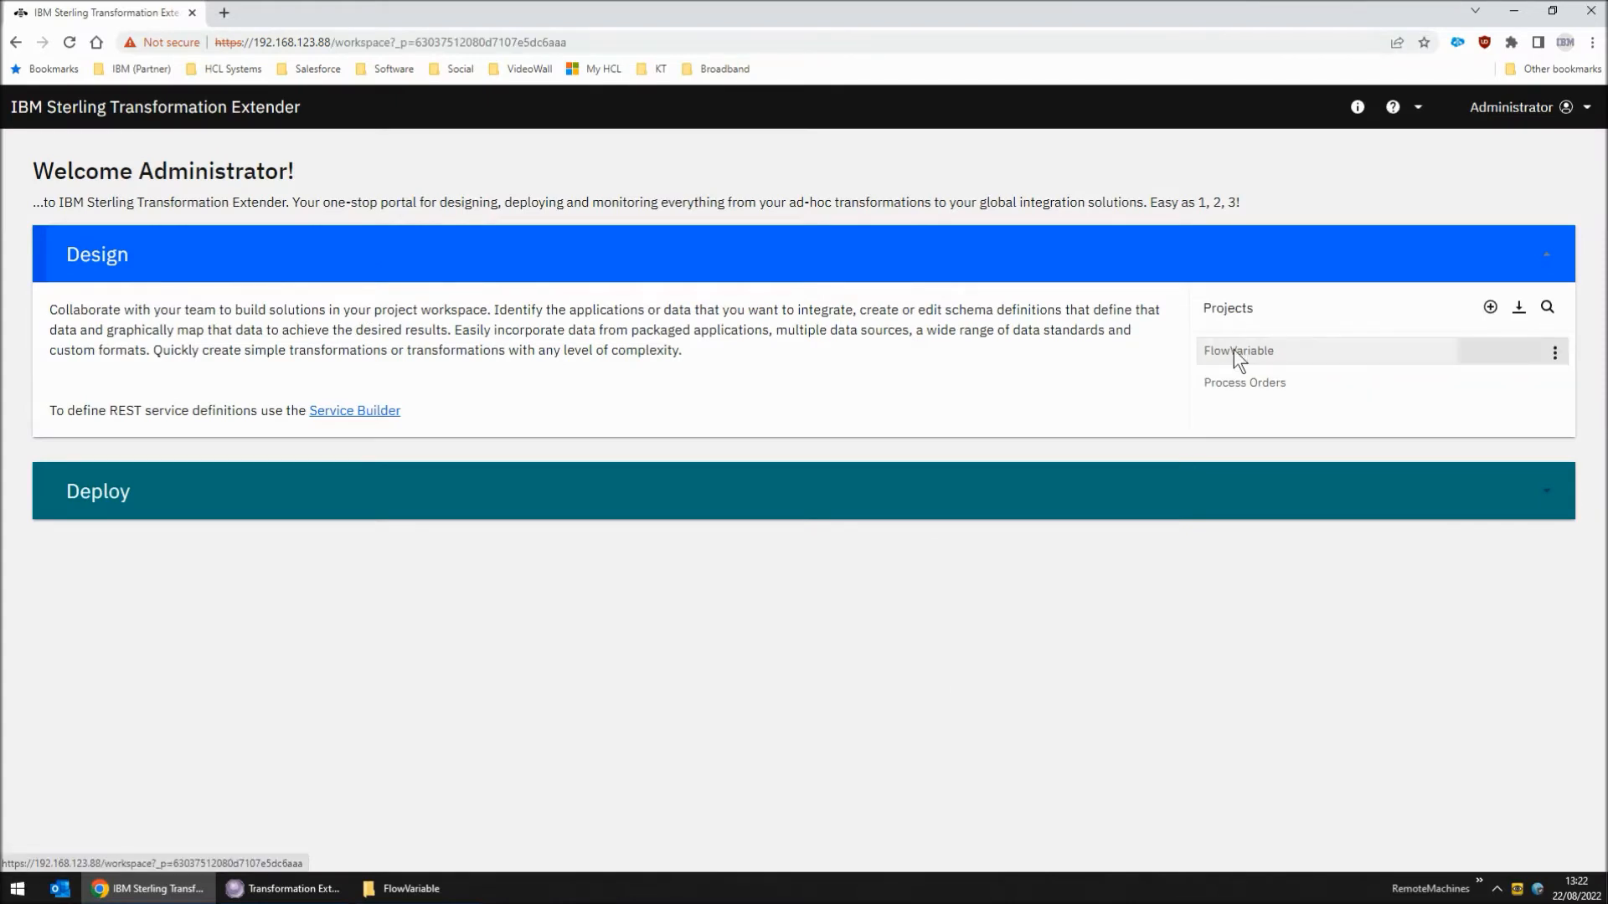
pyautogui.click(1113, 848)
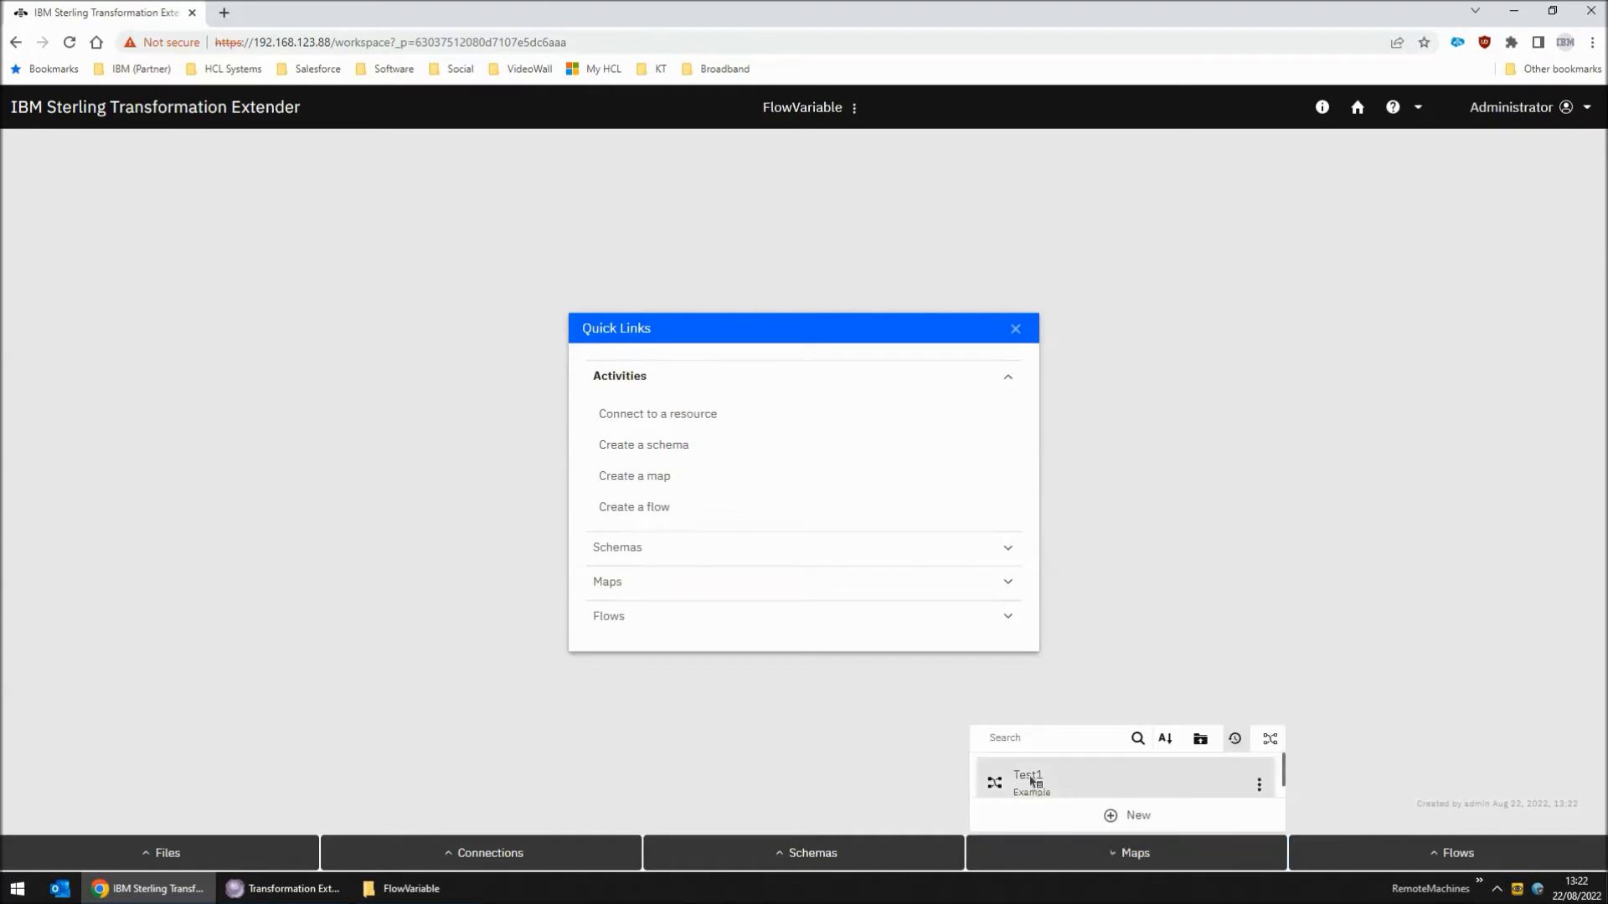
pyautogui.click(1030, 778)
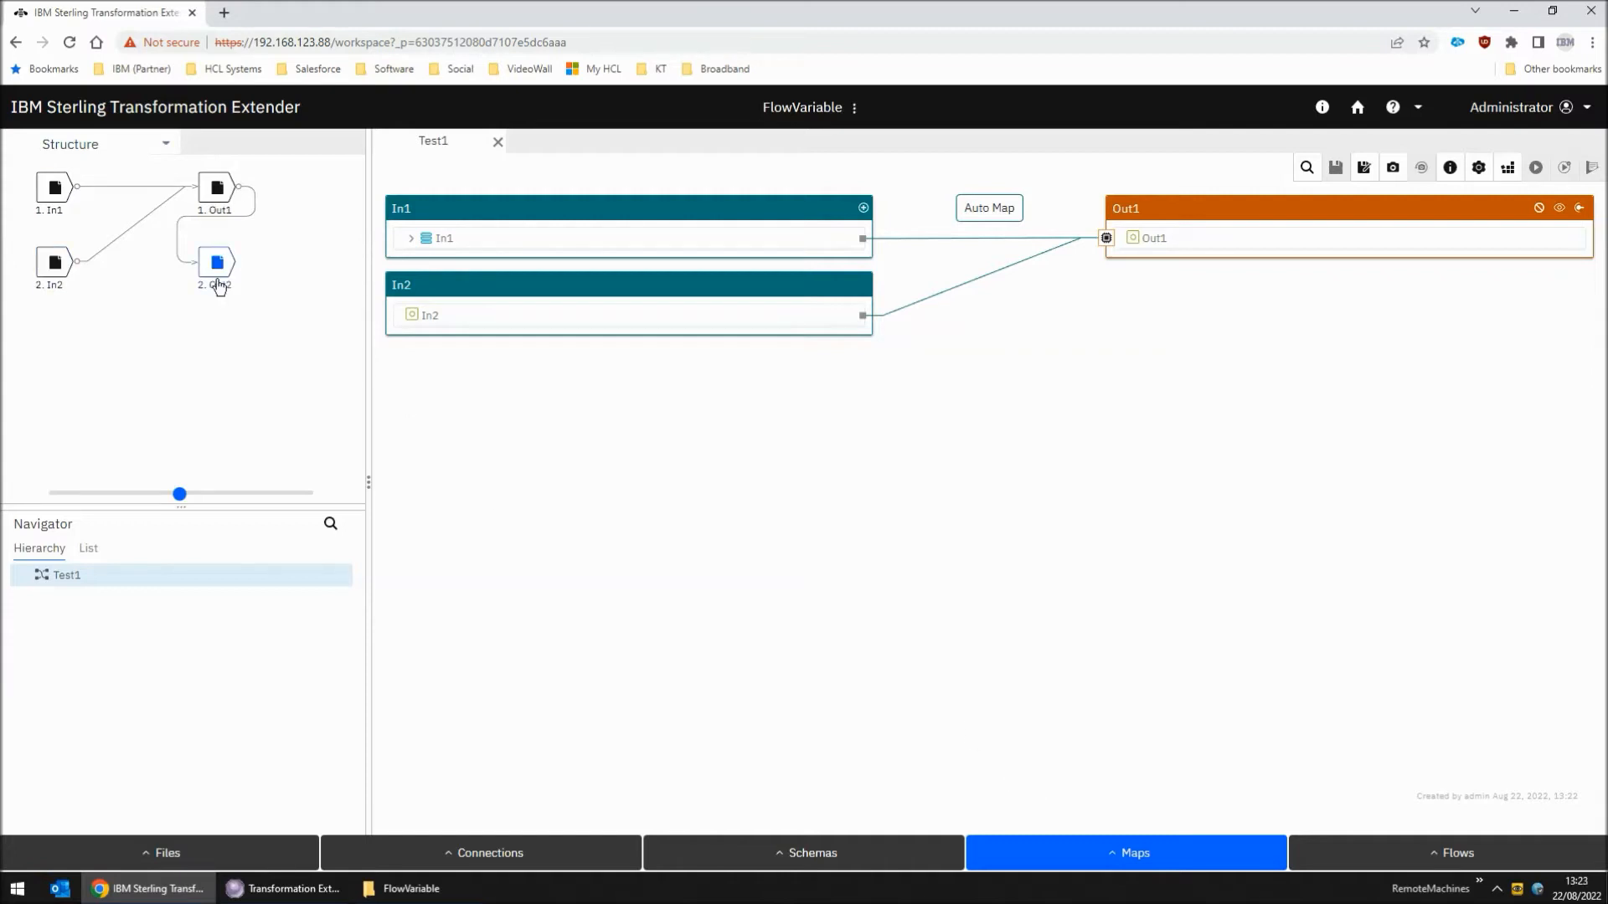
# Inspect the Data action property of the In2 source, leaving its settings unedited
pyautogui.rightClick(48, 280)
pyautogui.click(79, 303)
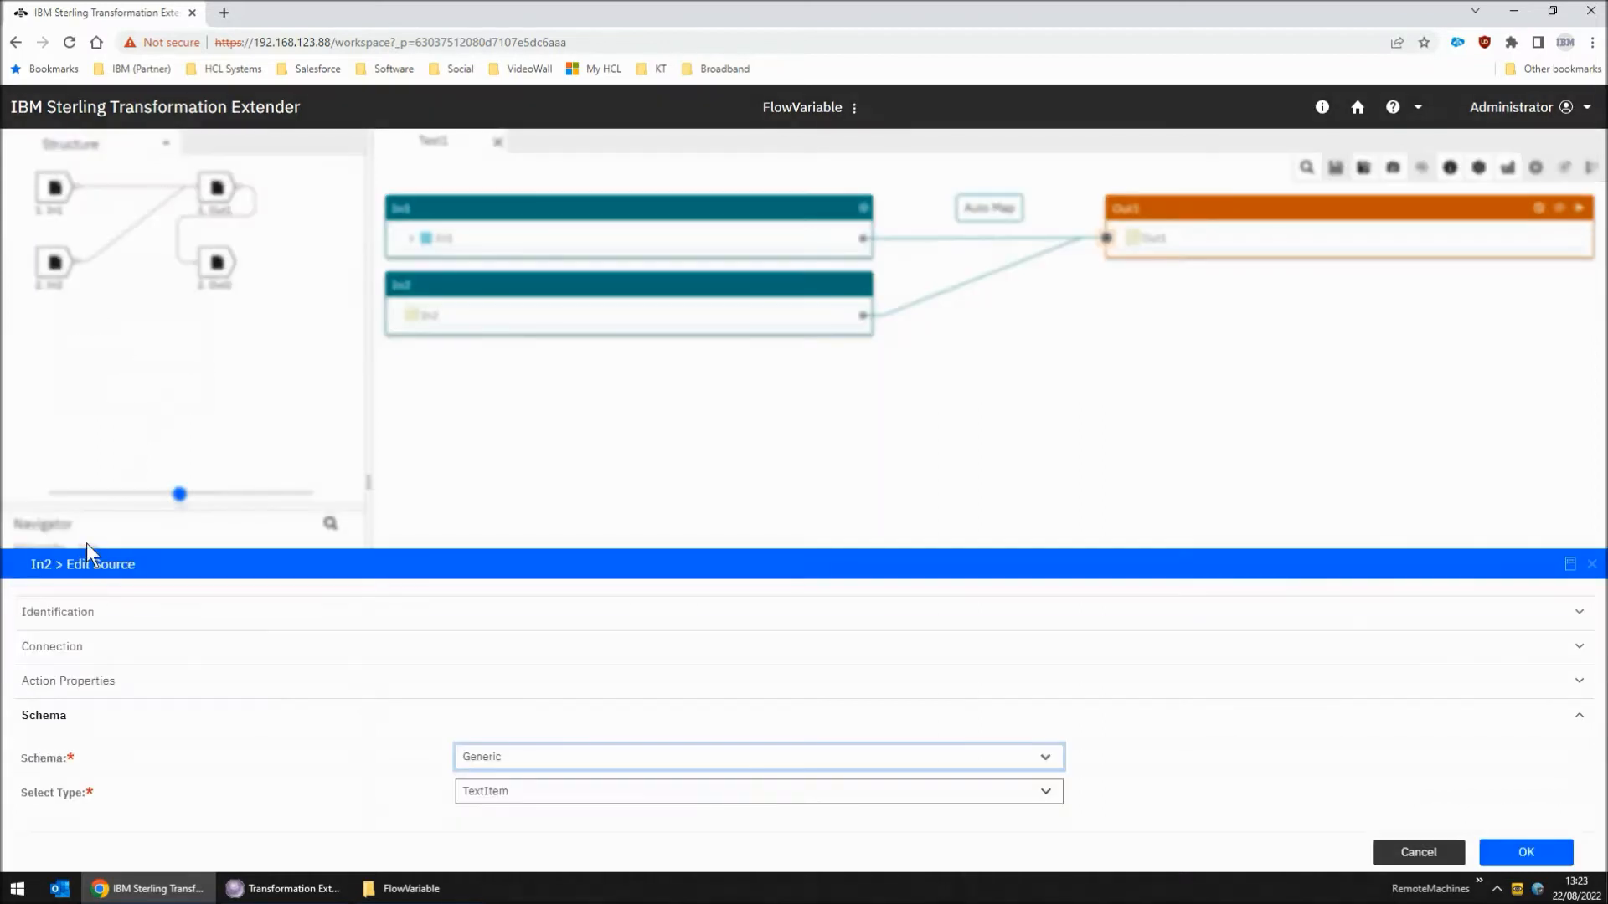
pyautogui.click(53, 657)
pyautogui.click(50, 758)
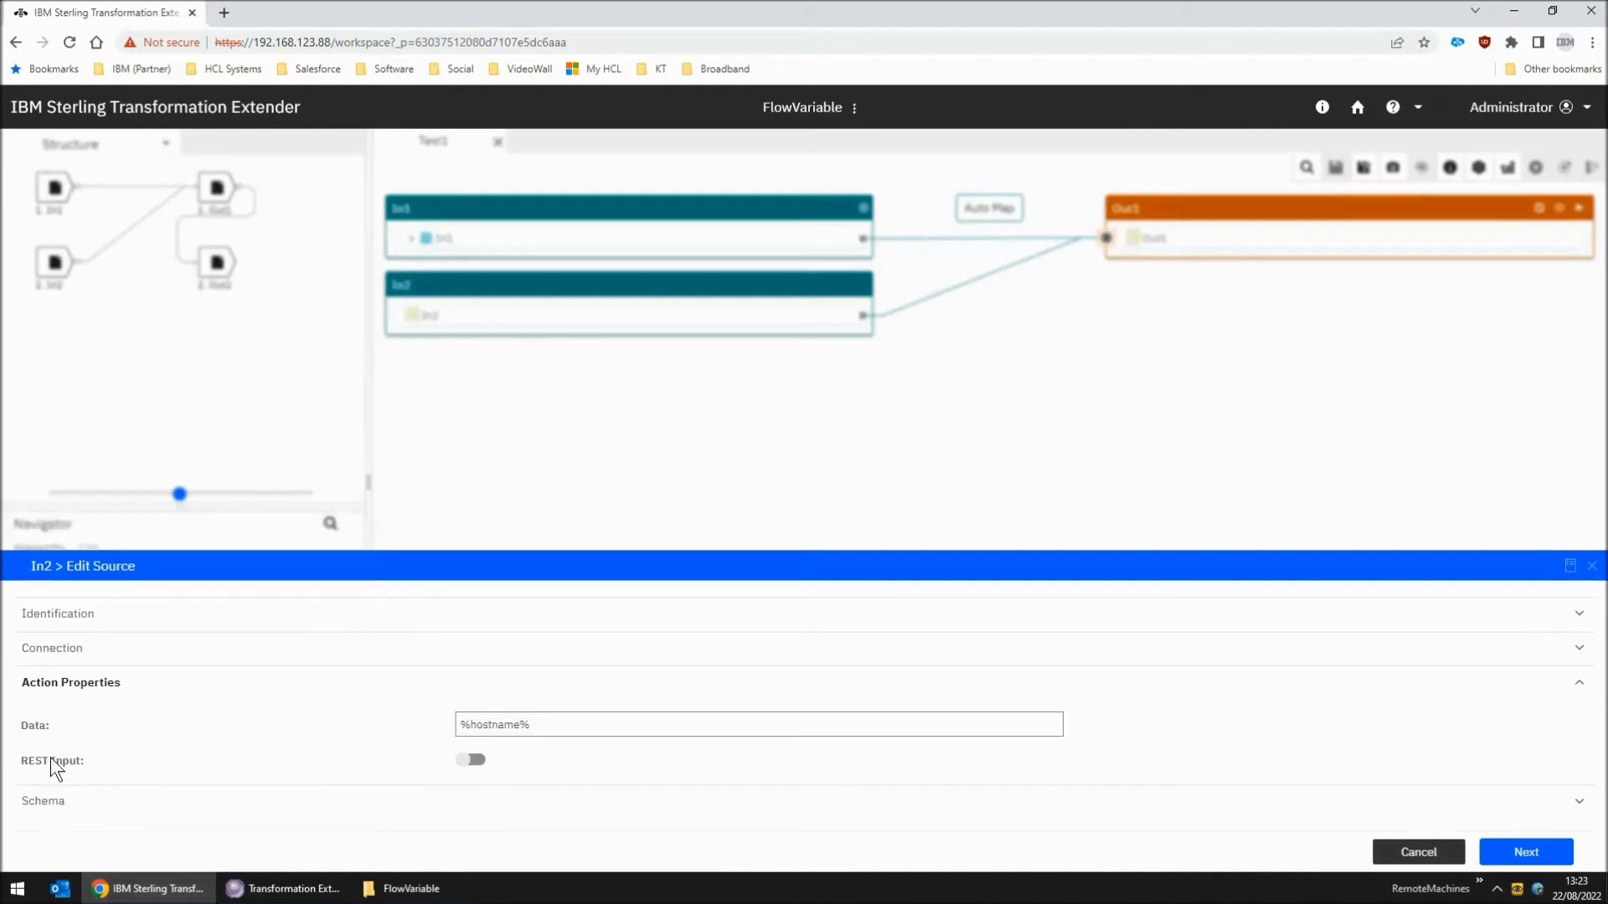
pyautogui.tripleClick(468, 733)
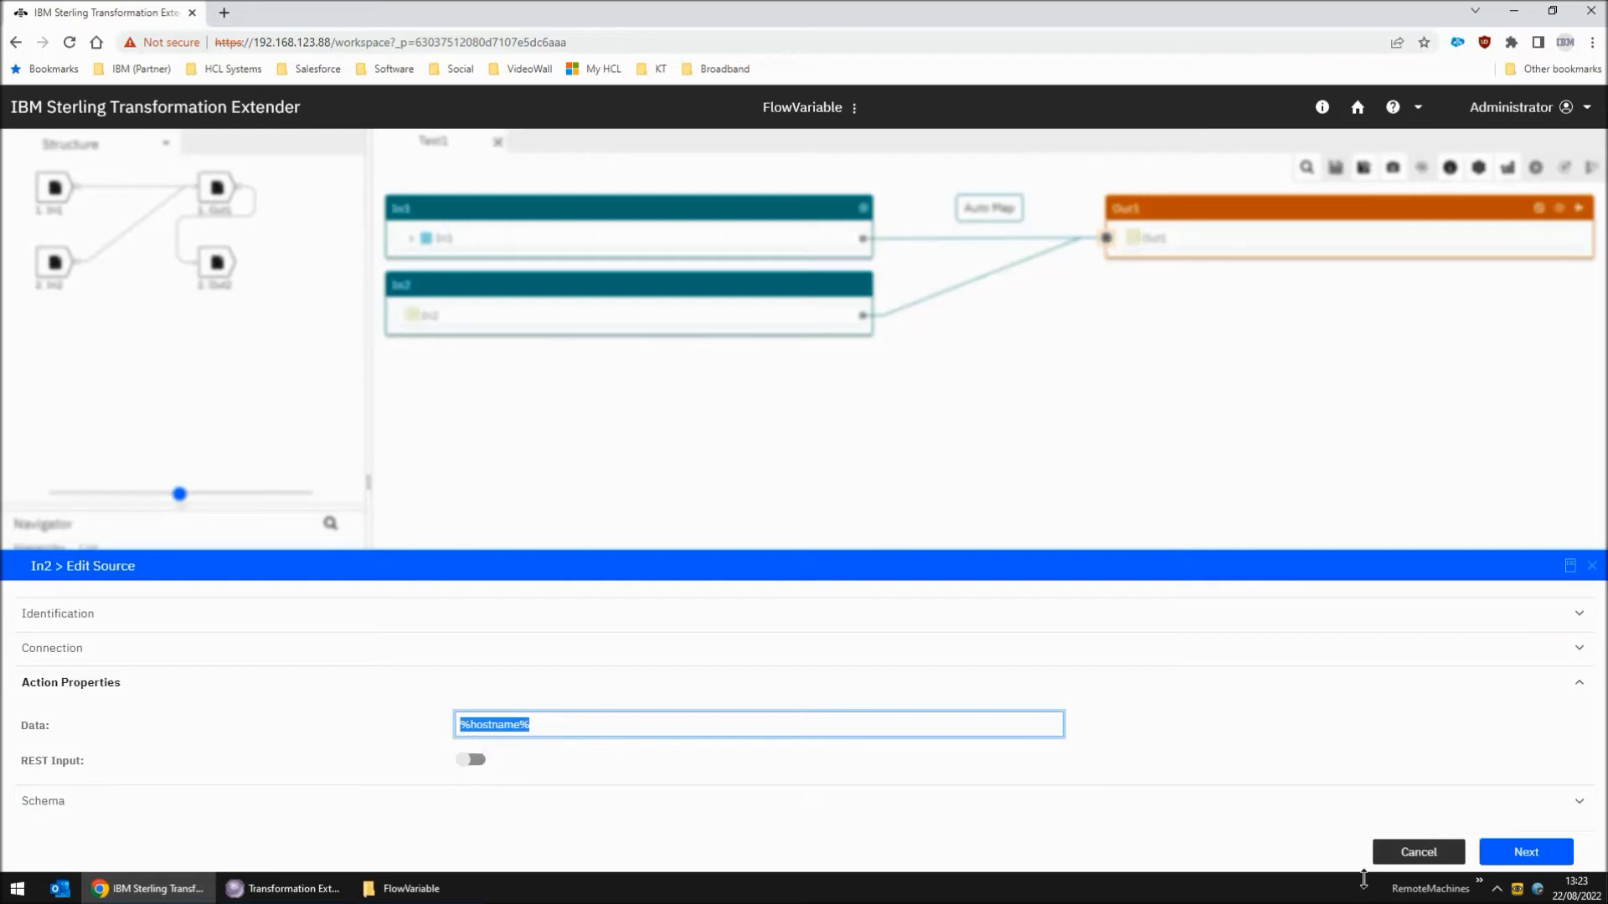
pyautogui.click(1418, 856)
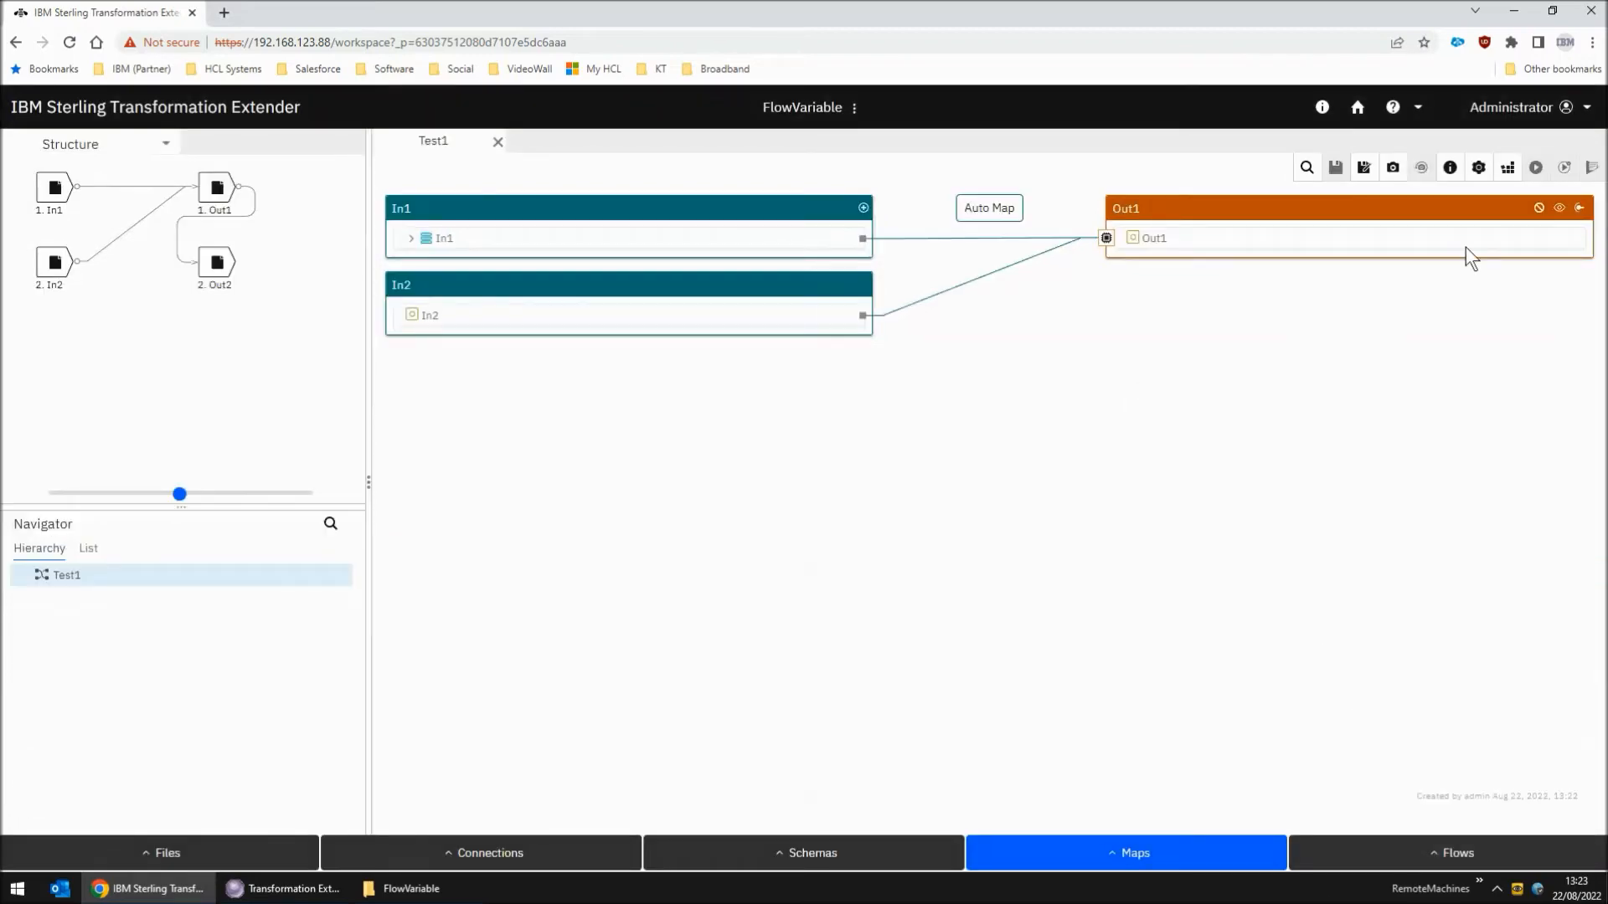
# Build and run the Test1 map in the web designer
pyautogui.click(1507, 167)
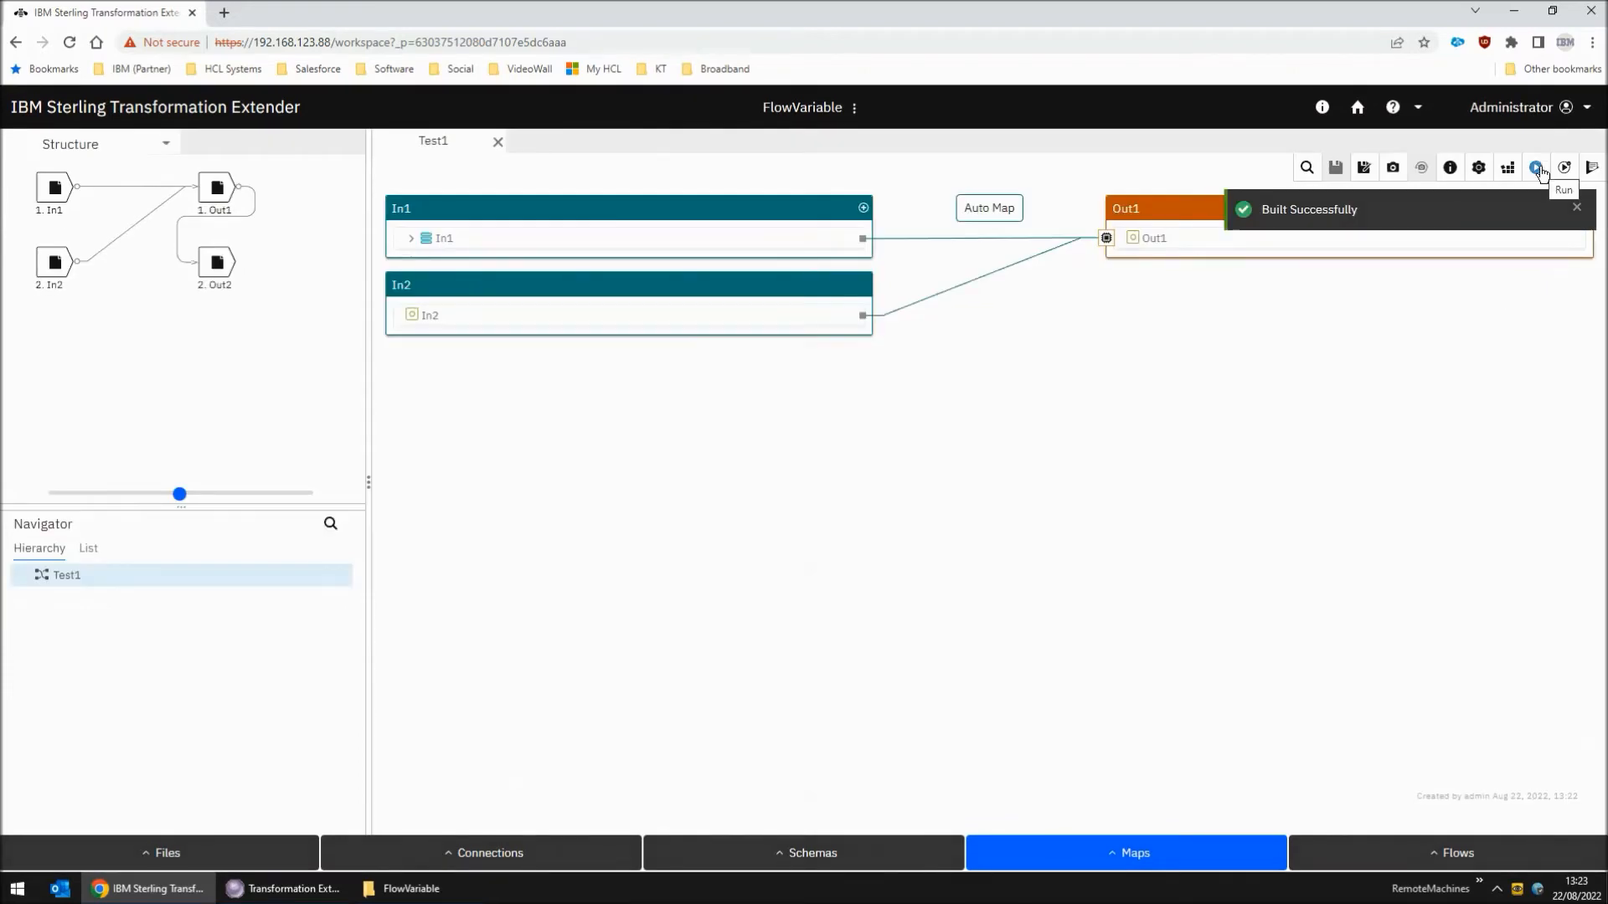
pyautogui.click(1539, 170)
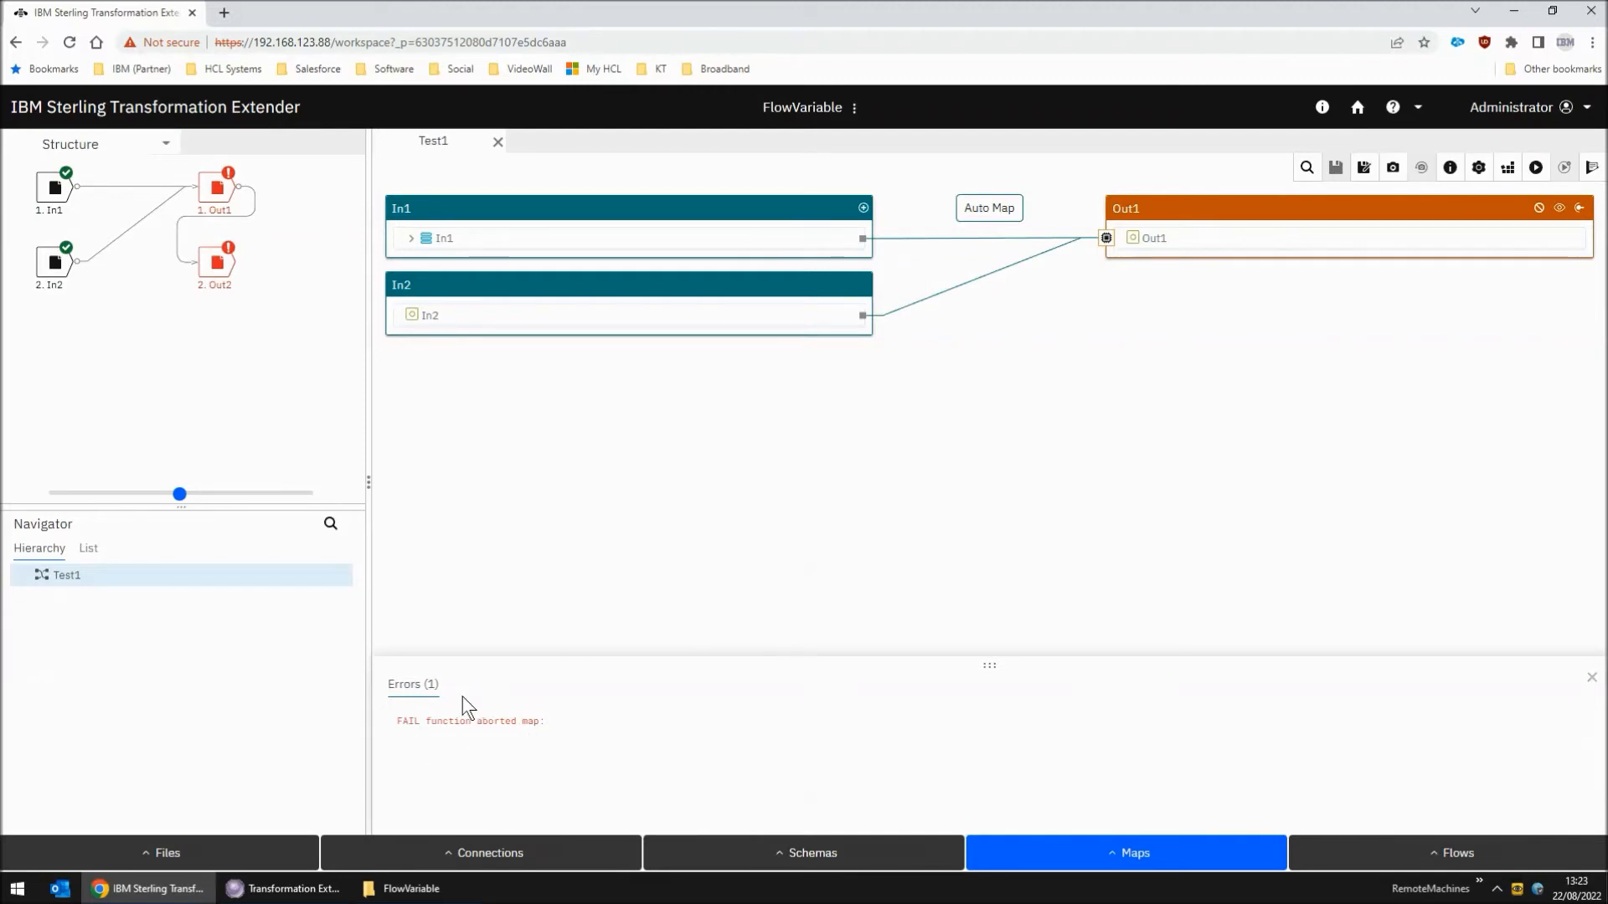
# Create a new flow named Flow1 in the FlowVariable project
pyautogui.click(1457, 863)
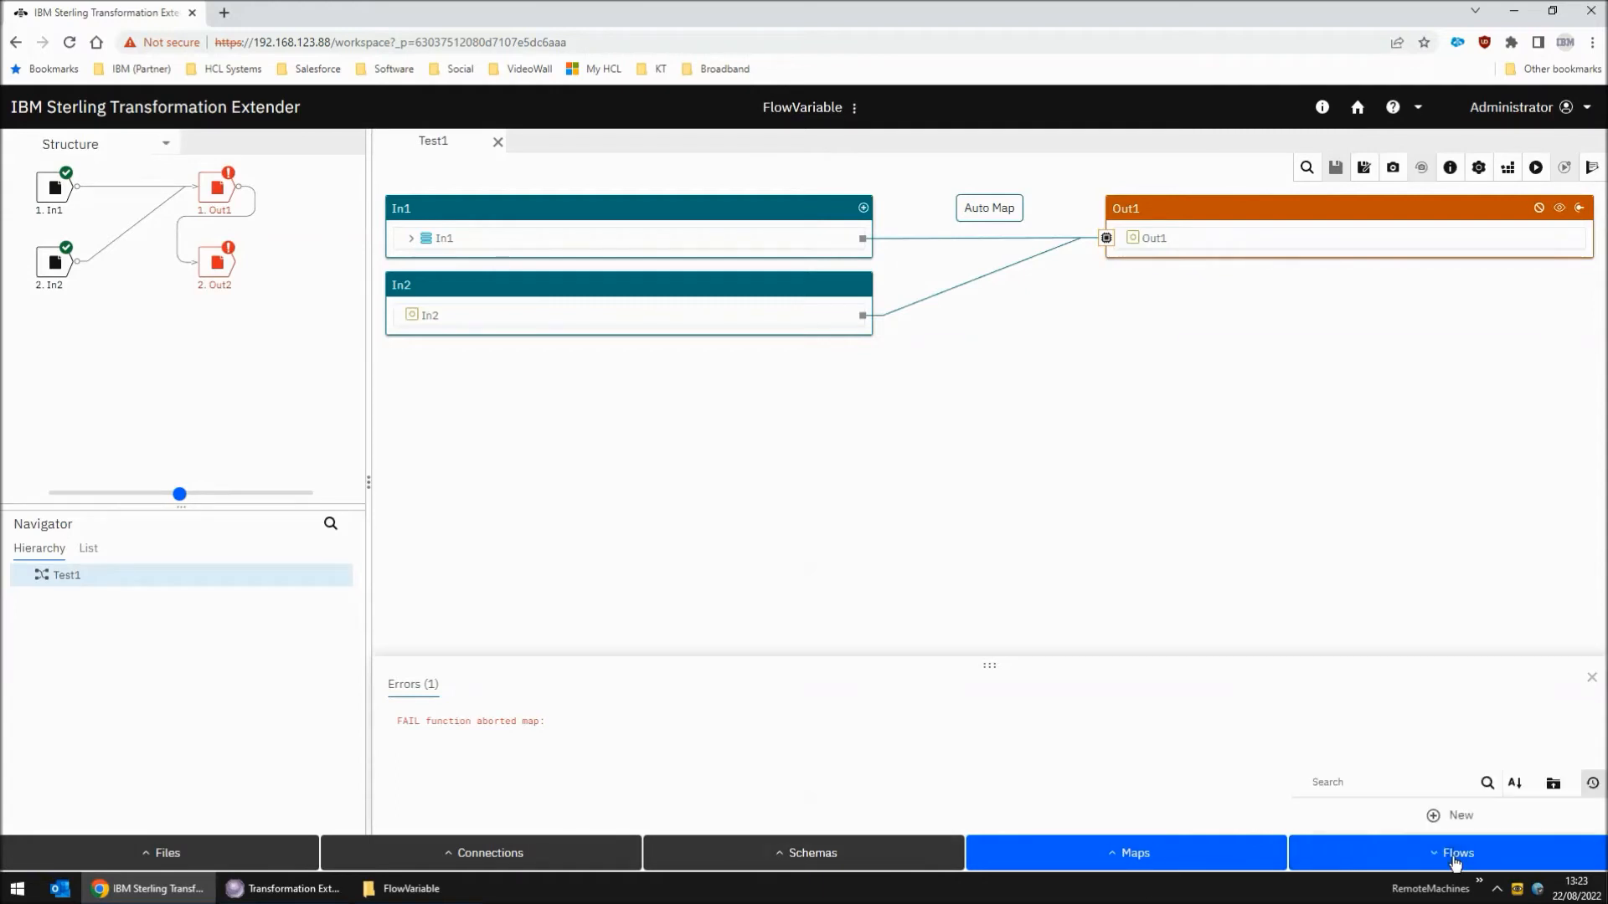
pyautogui.click(1444, 813)
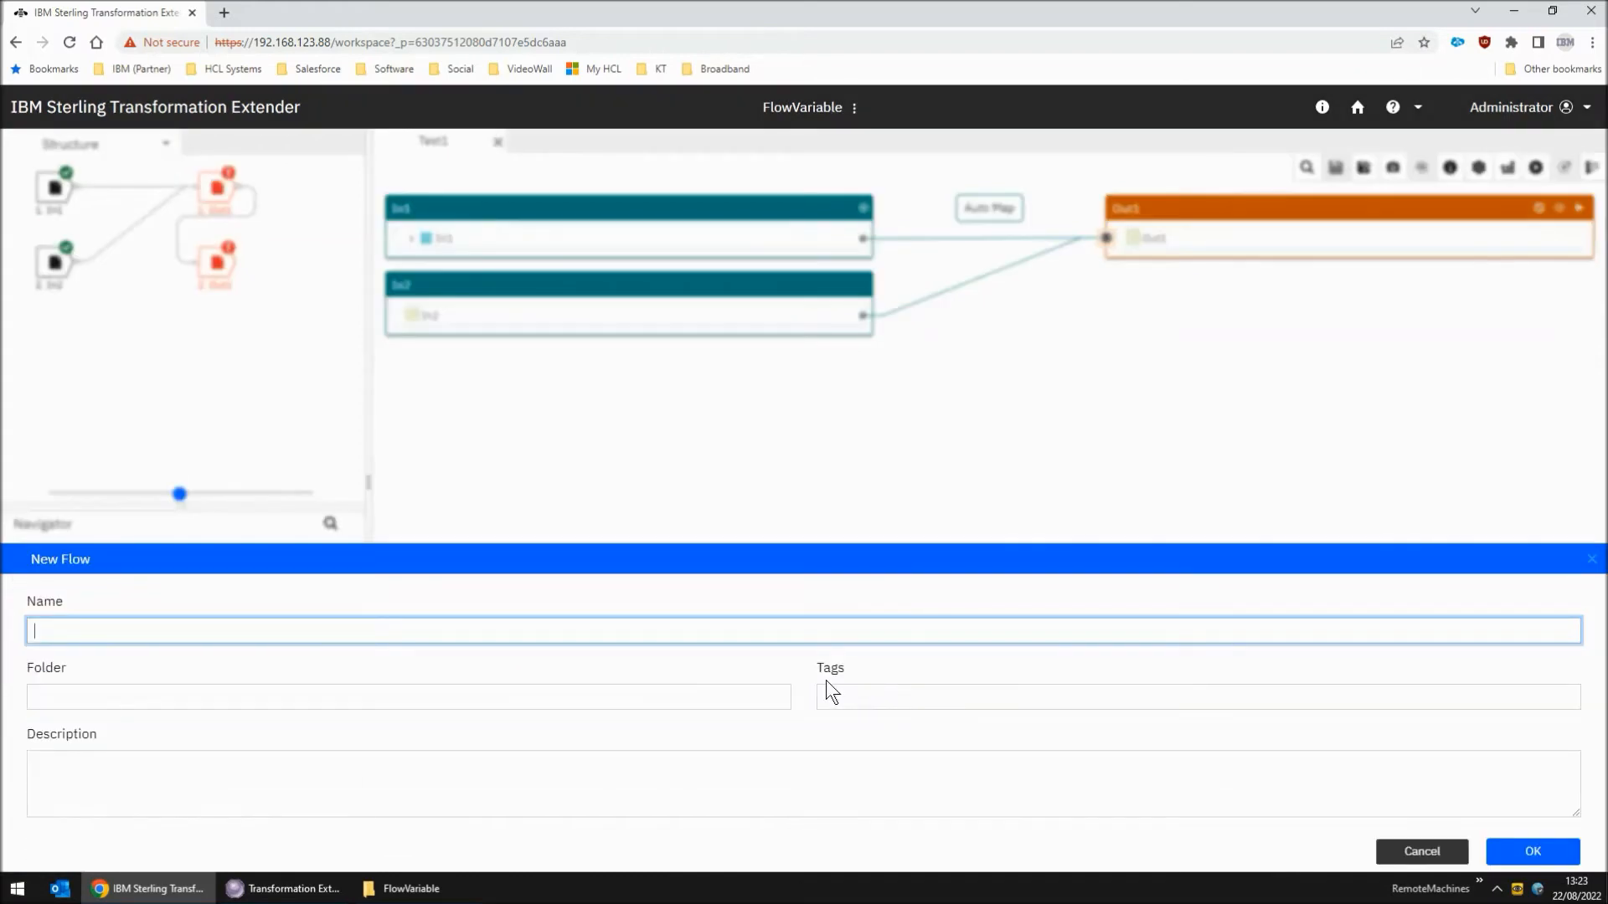
pyautogui.write('Flow')
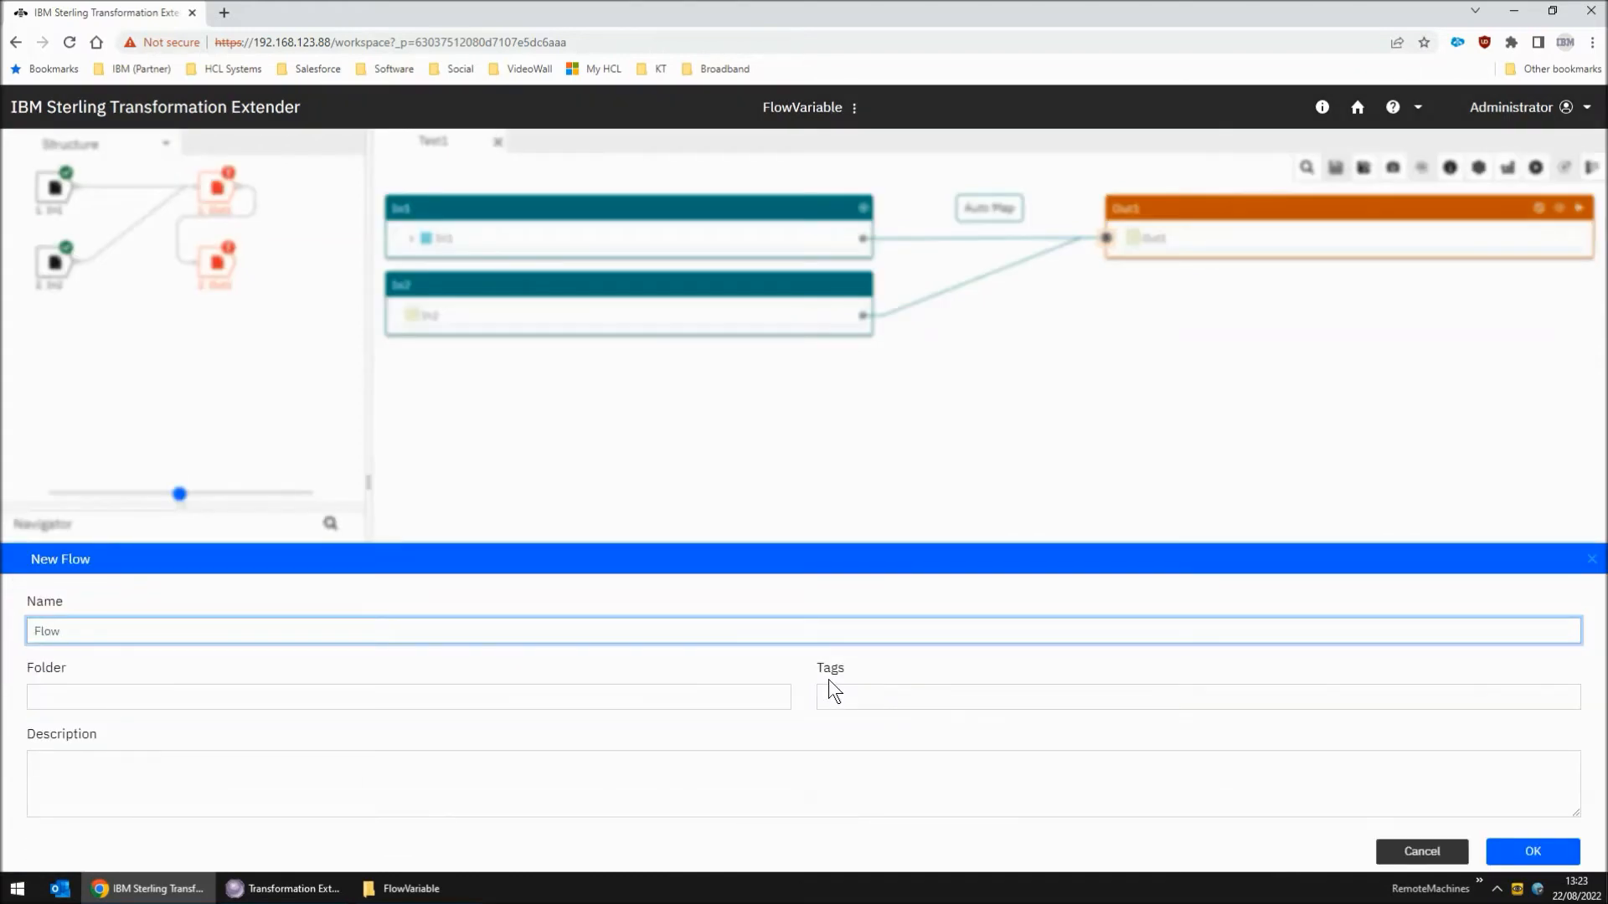
pyautogui.write('1')
pyautogui.click(1554, 851)
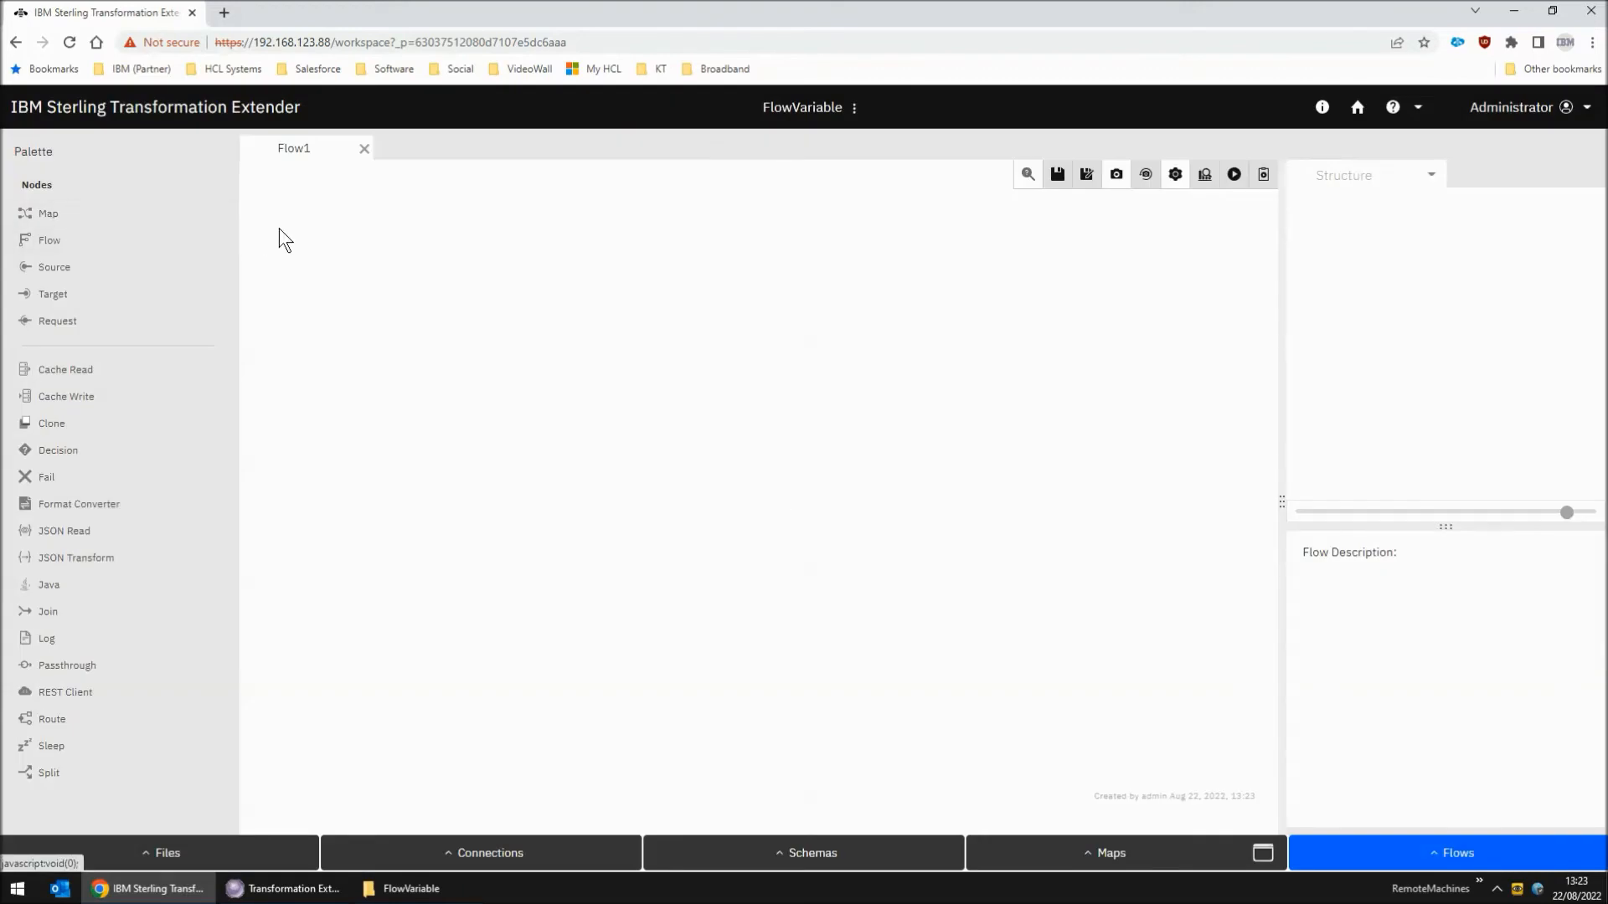
# Add a Map node to Flow1, assign the Test1 map to it, and save the flow
pyautogui.moveTo(47, 220); pyautogui.dragTo(335, 256)
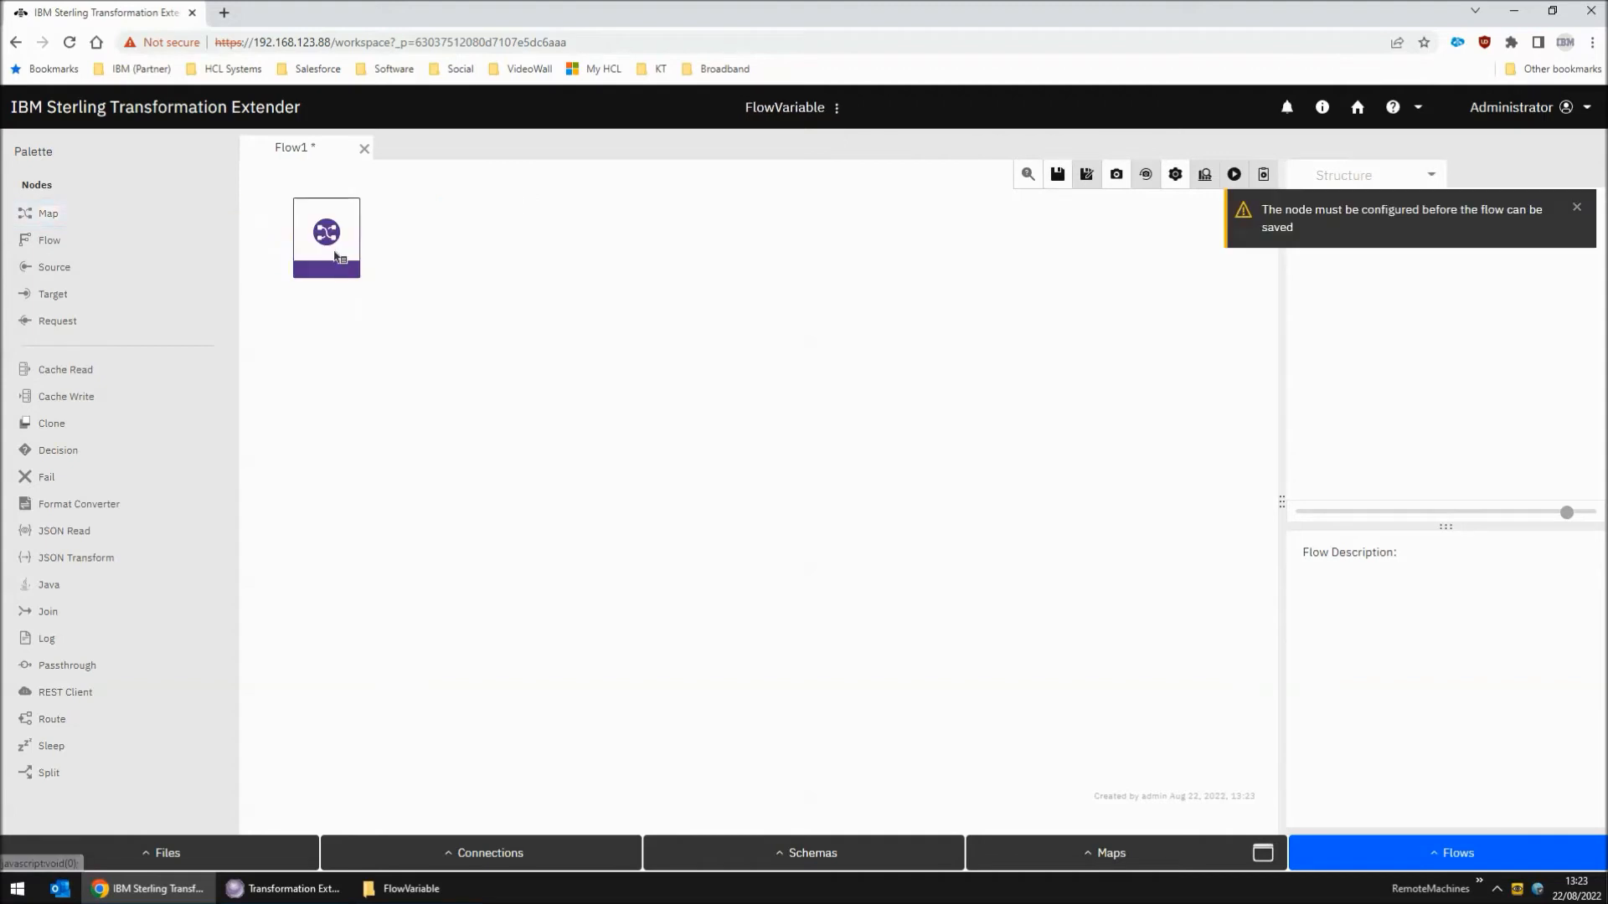
pyautogui.click(330, 231)
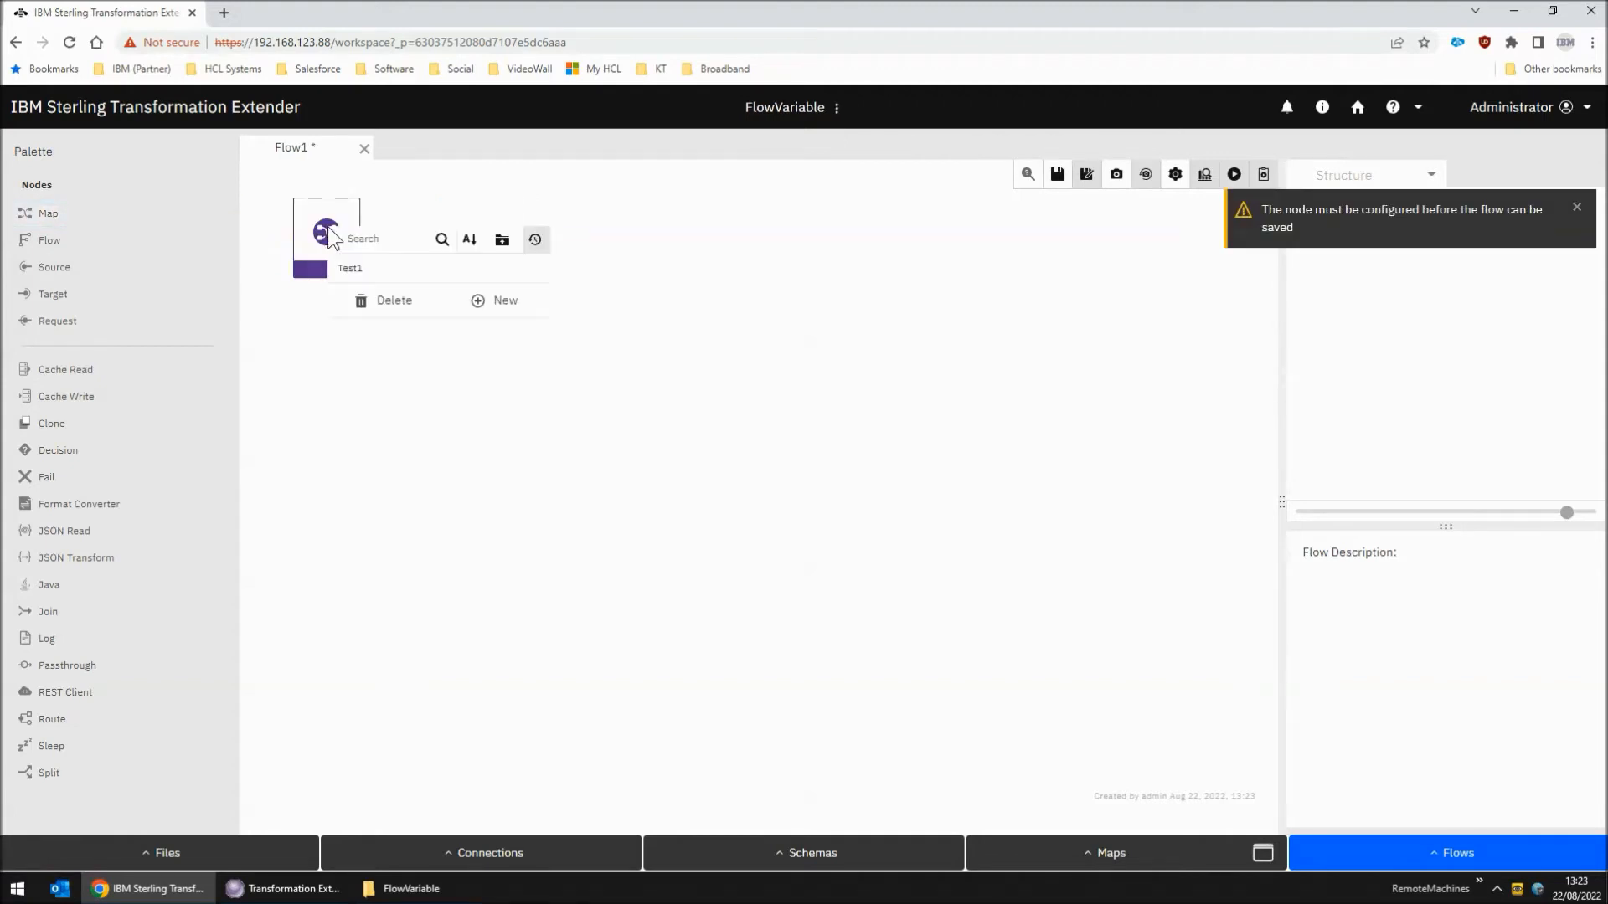
pyautogui.click(351, 268)
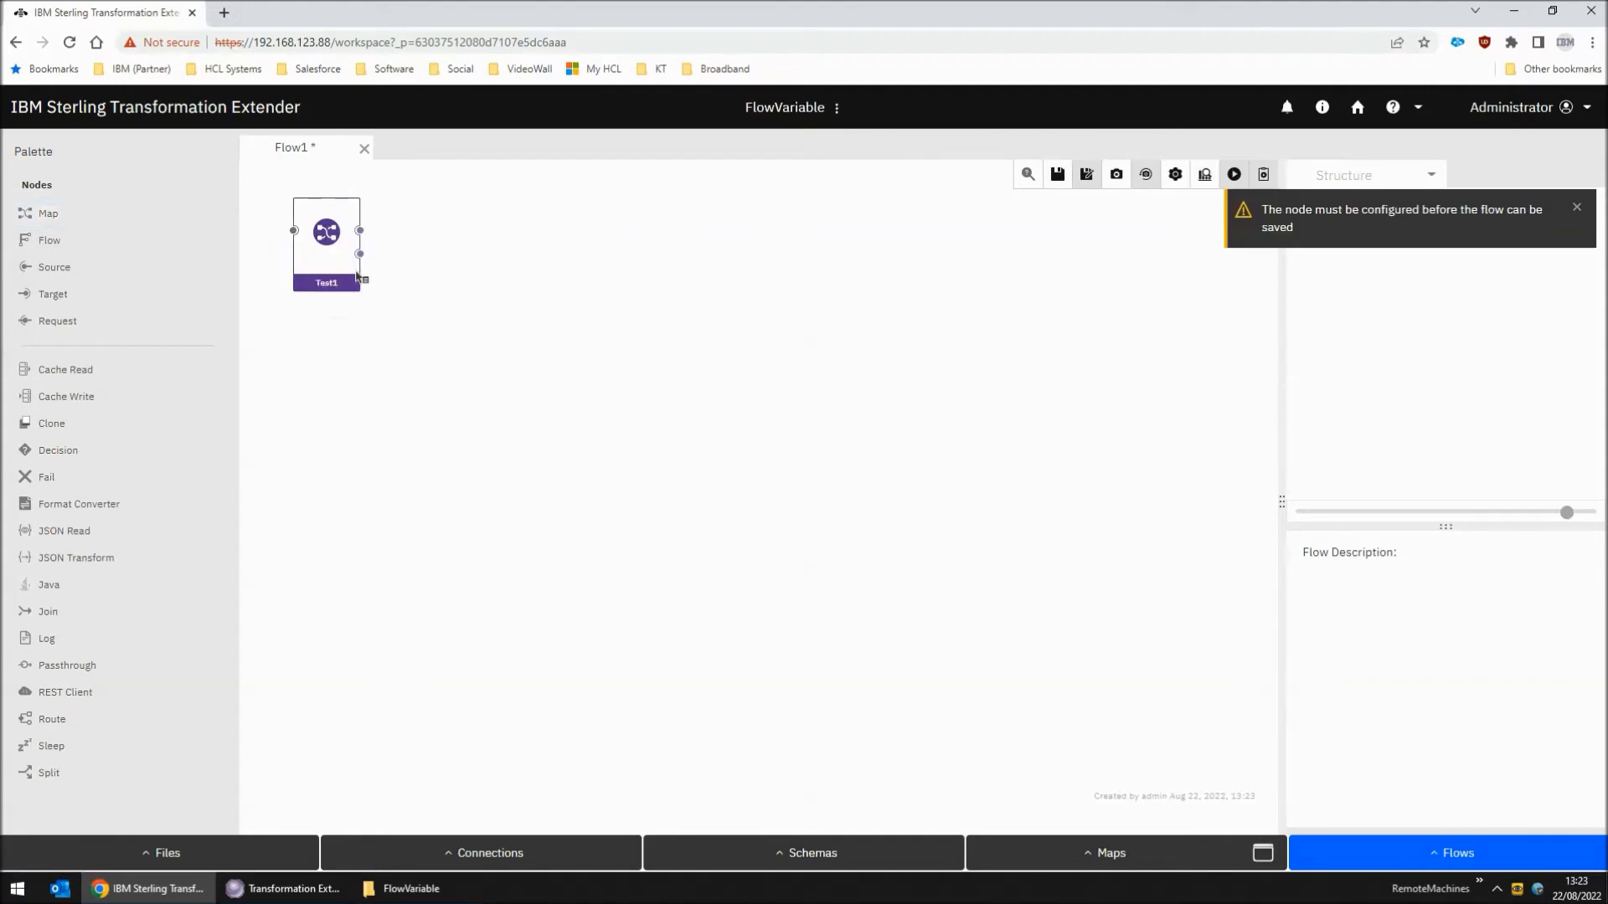
pyautogui.click(1057, 174)
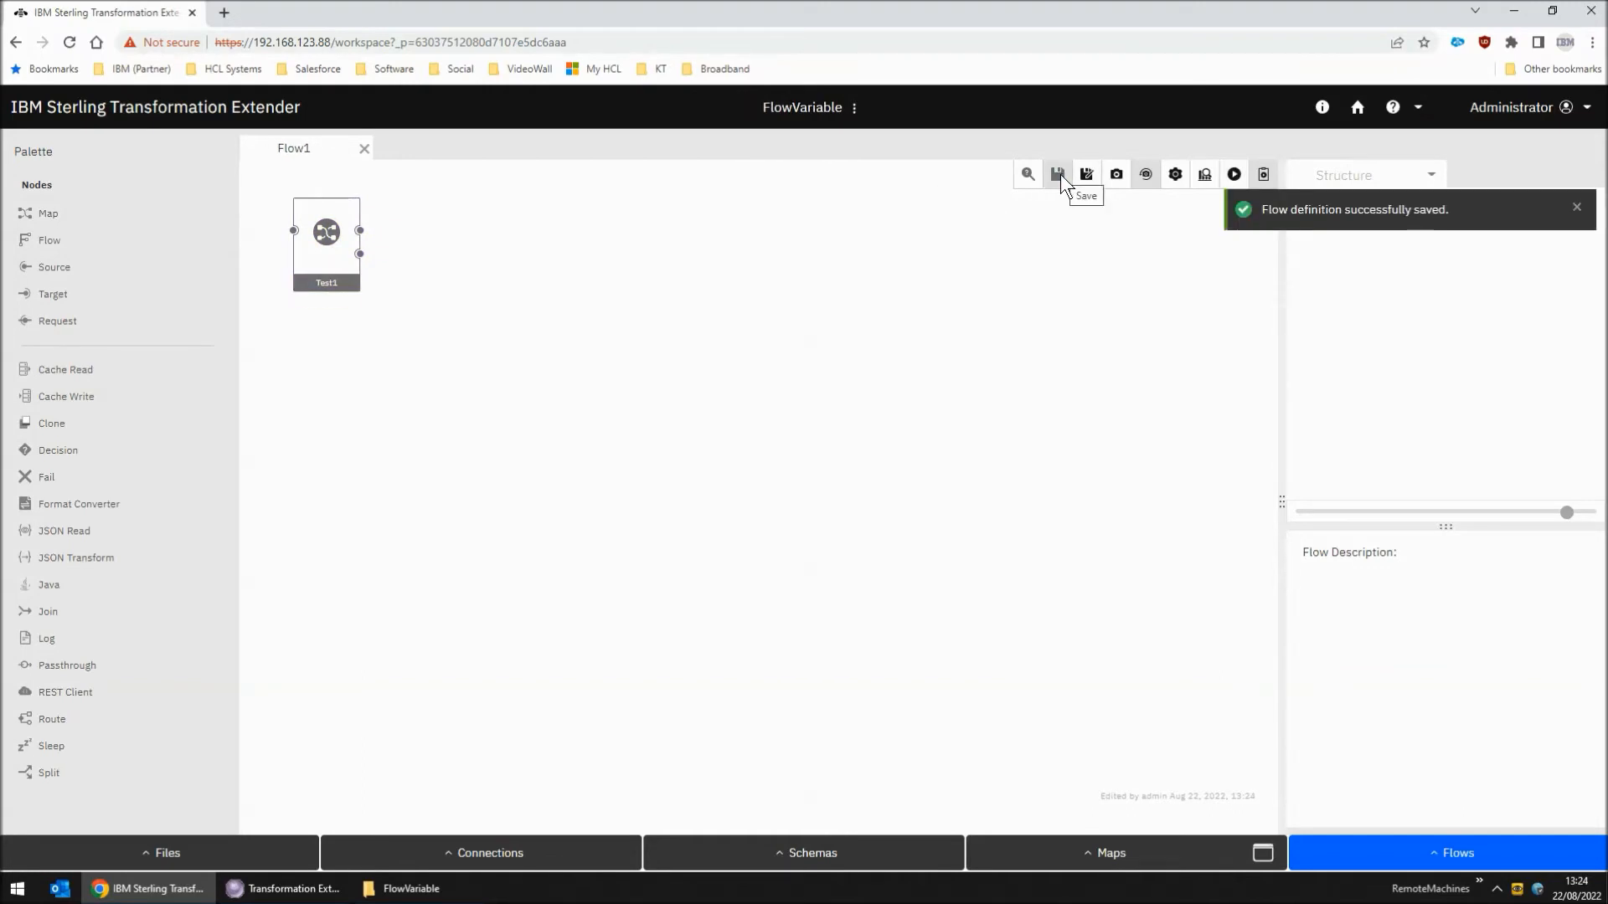
# Inspect the hostname variable in the Flow1 flow settings, leaving it unedited
pyautogui.click(1176, 175)
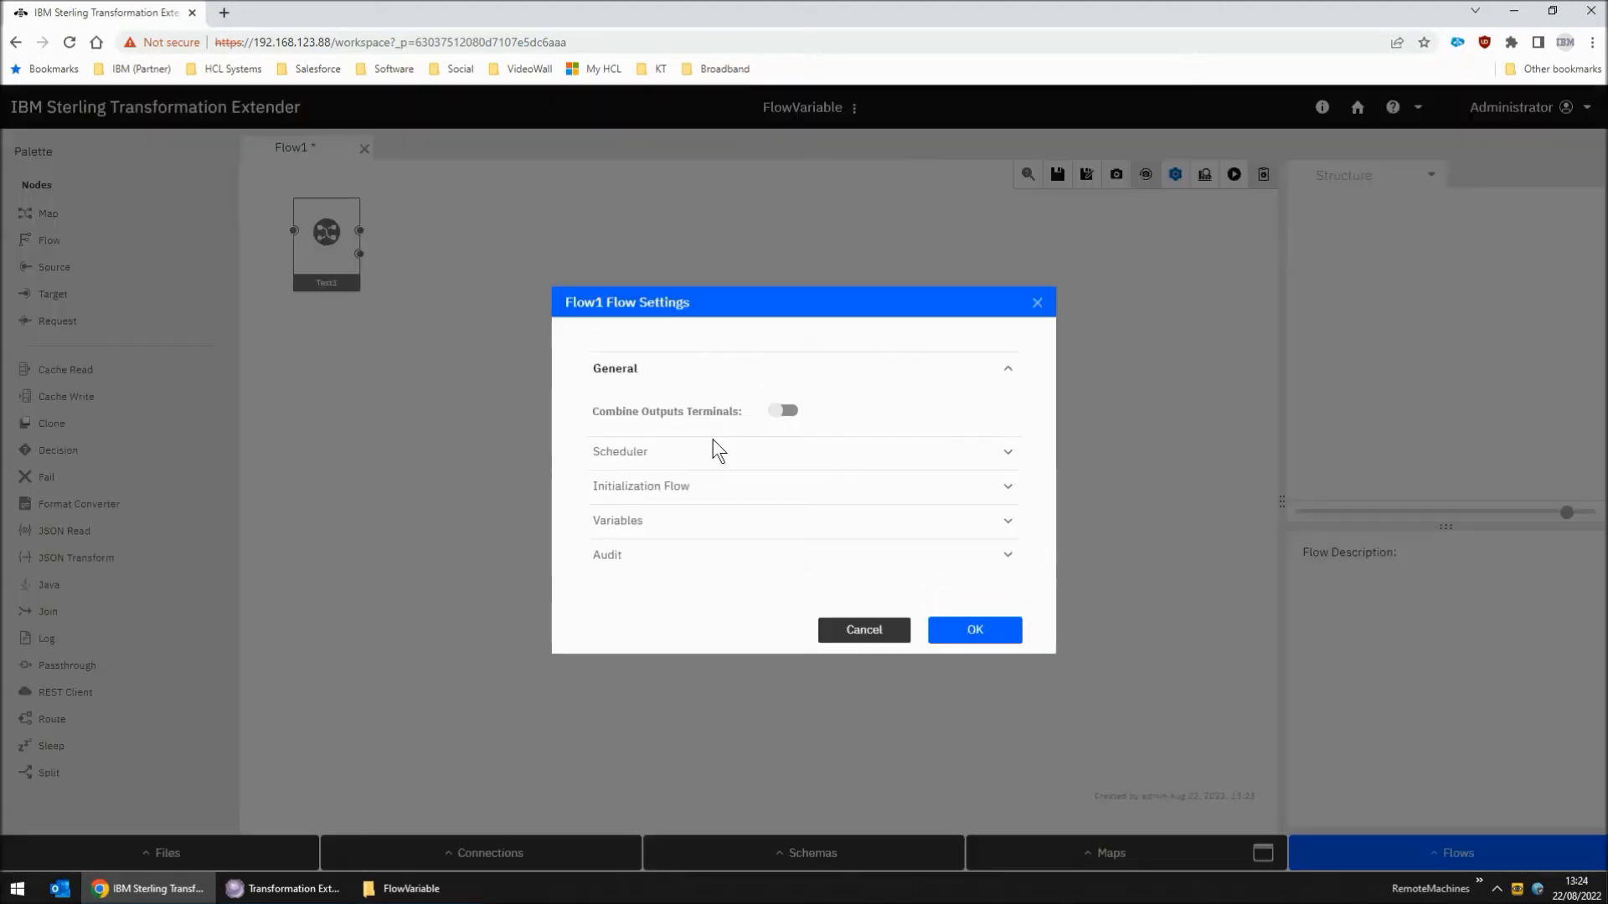
pyautogui.click(657, 536)
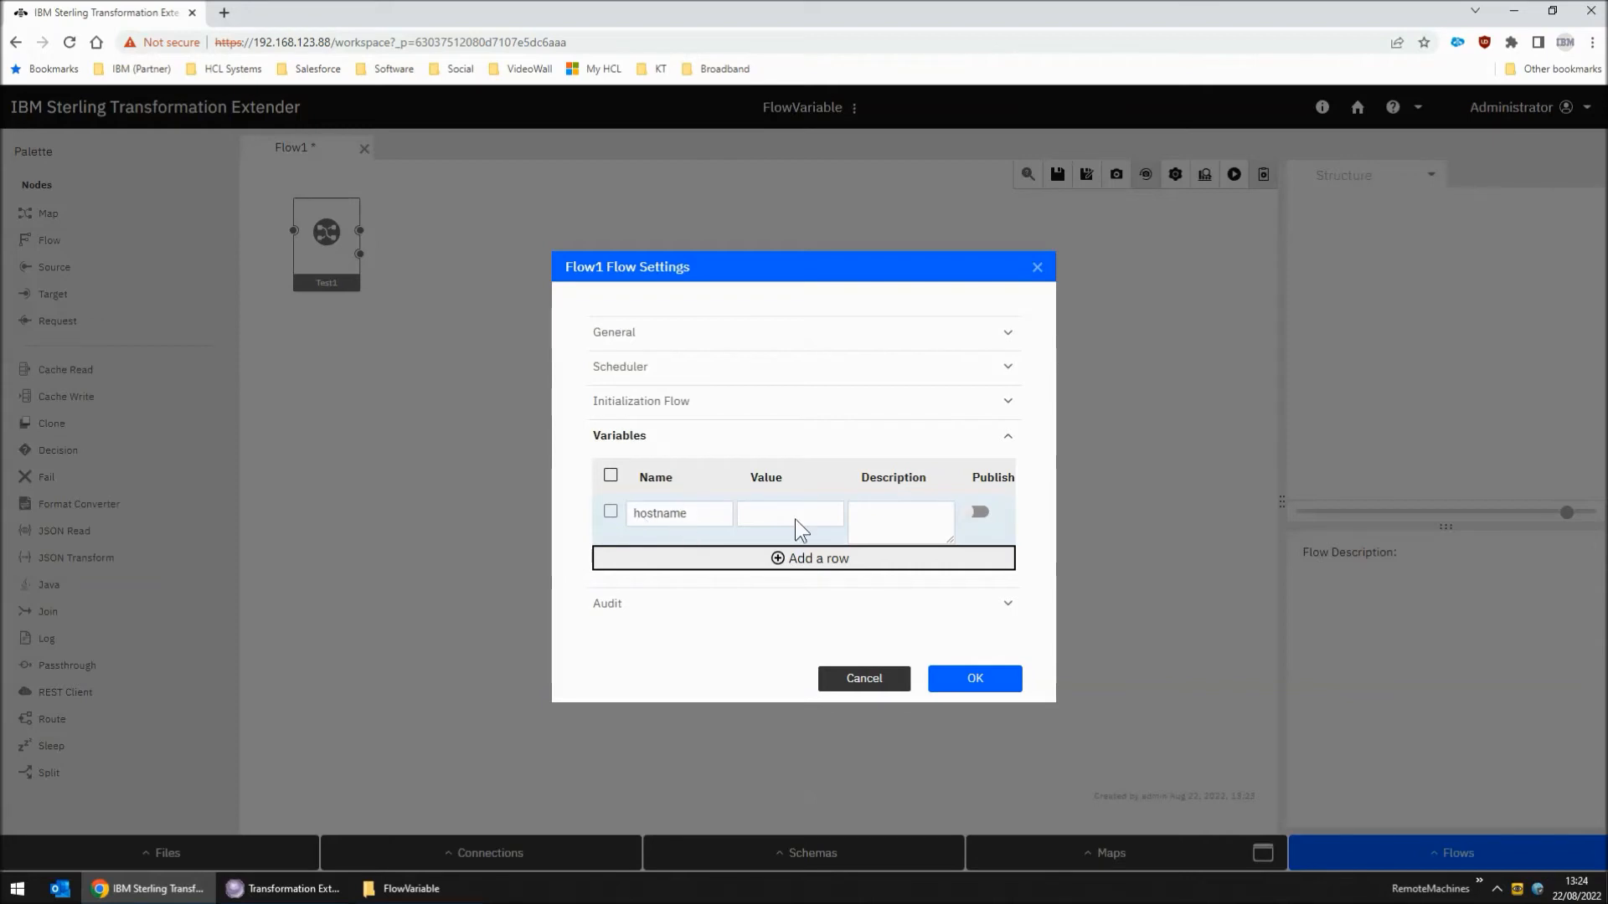
pyautogui.click(873, 677)
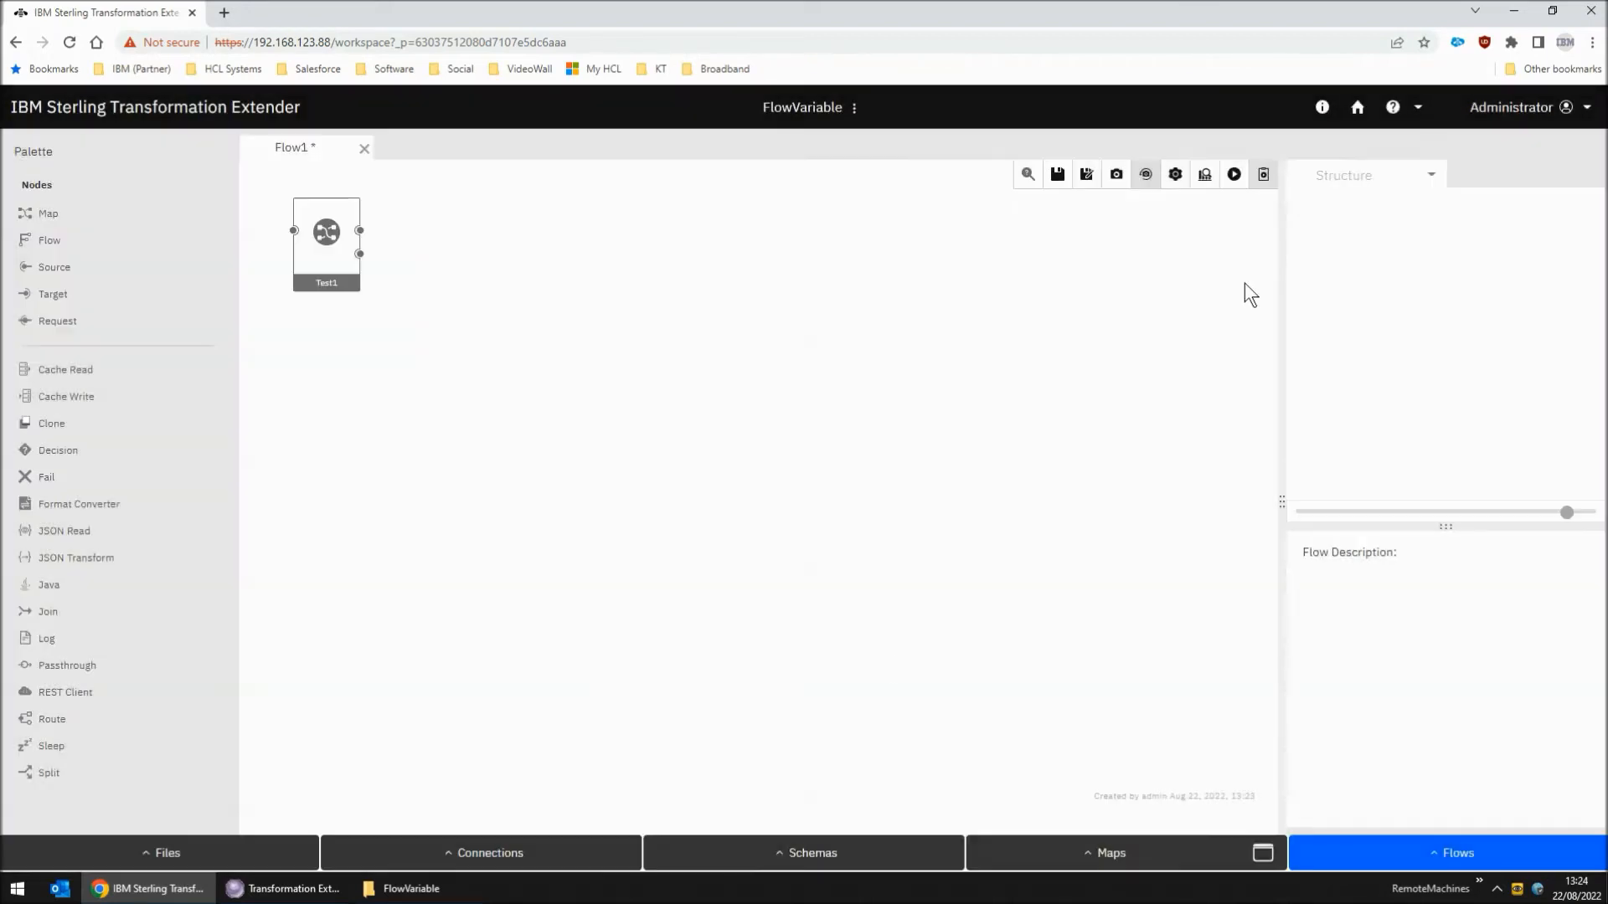
# Try to run Flow1 without a hostname value, first on the design server and again on the LocalRESTAPI server
pyautogui.click(1235, 175)
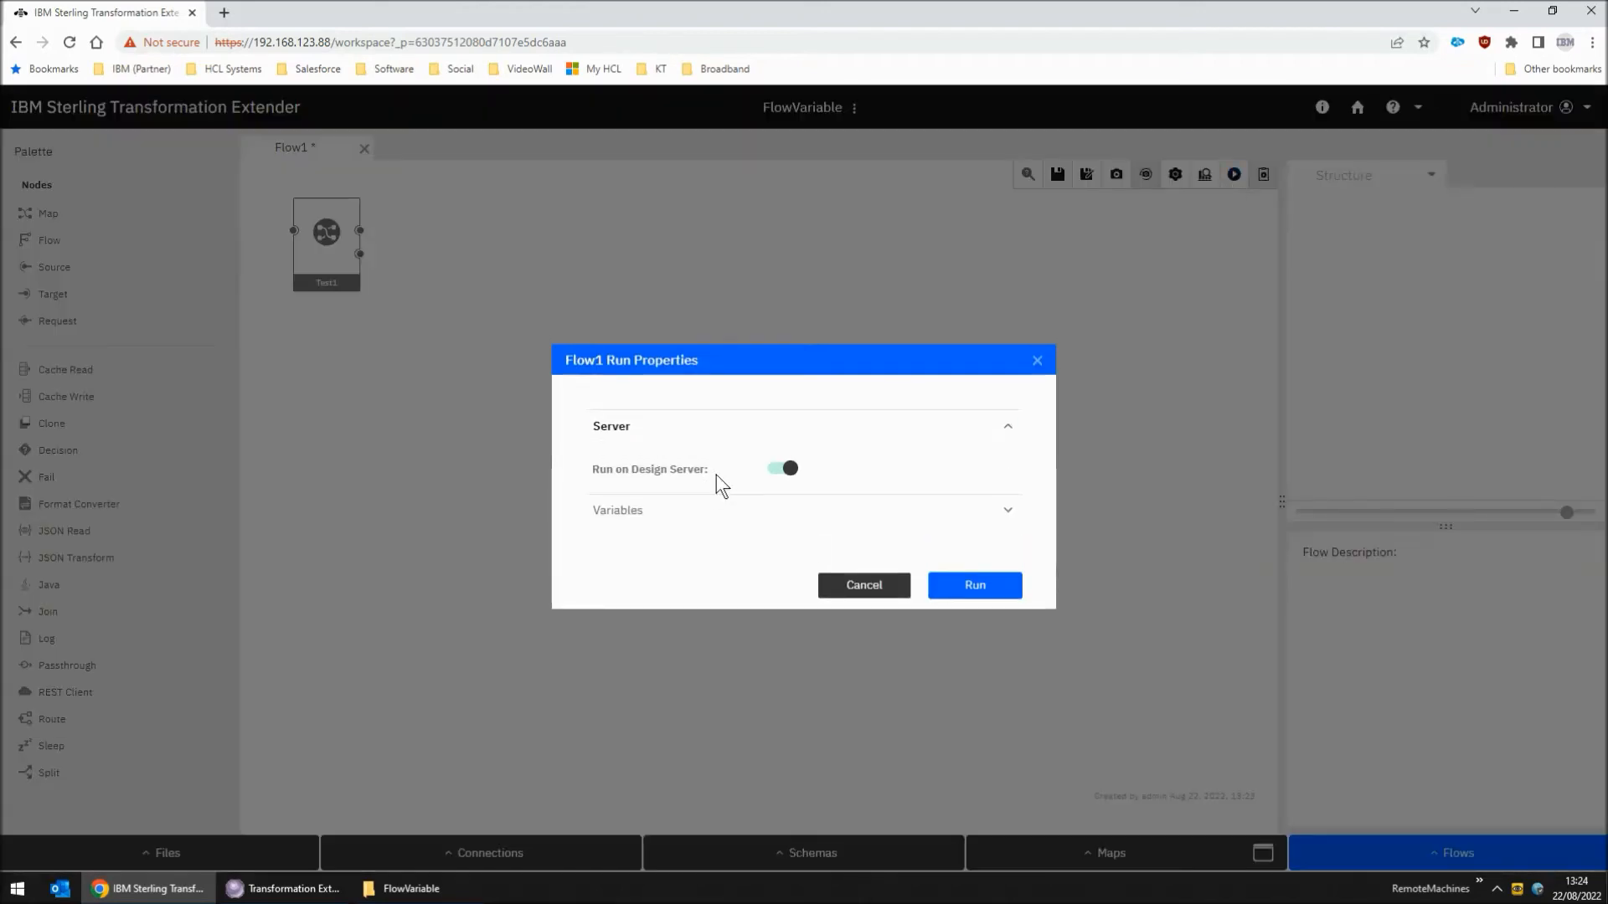
pyautogui.click(969, 584)
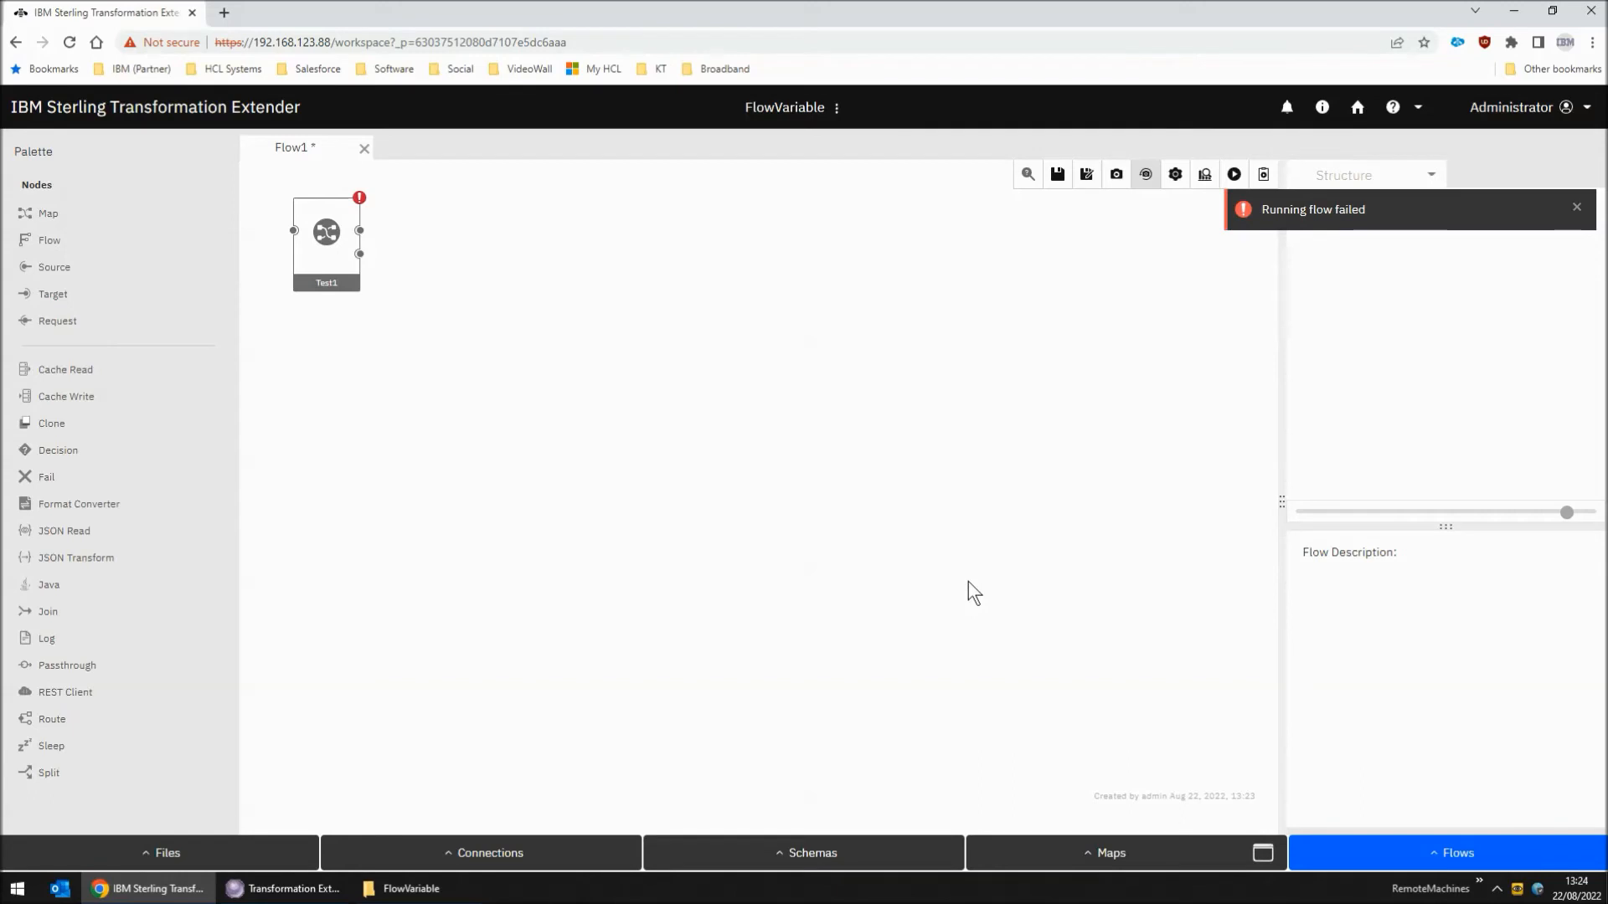
pyautogui.click(1235, 176)
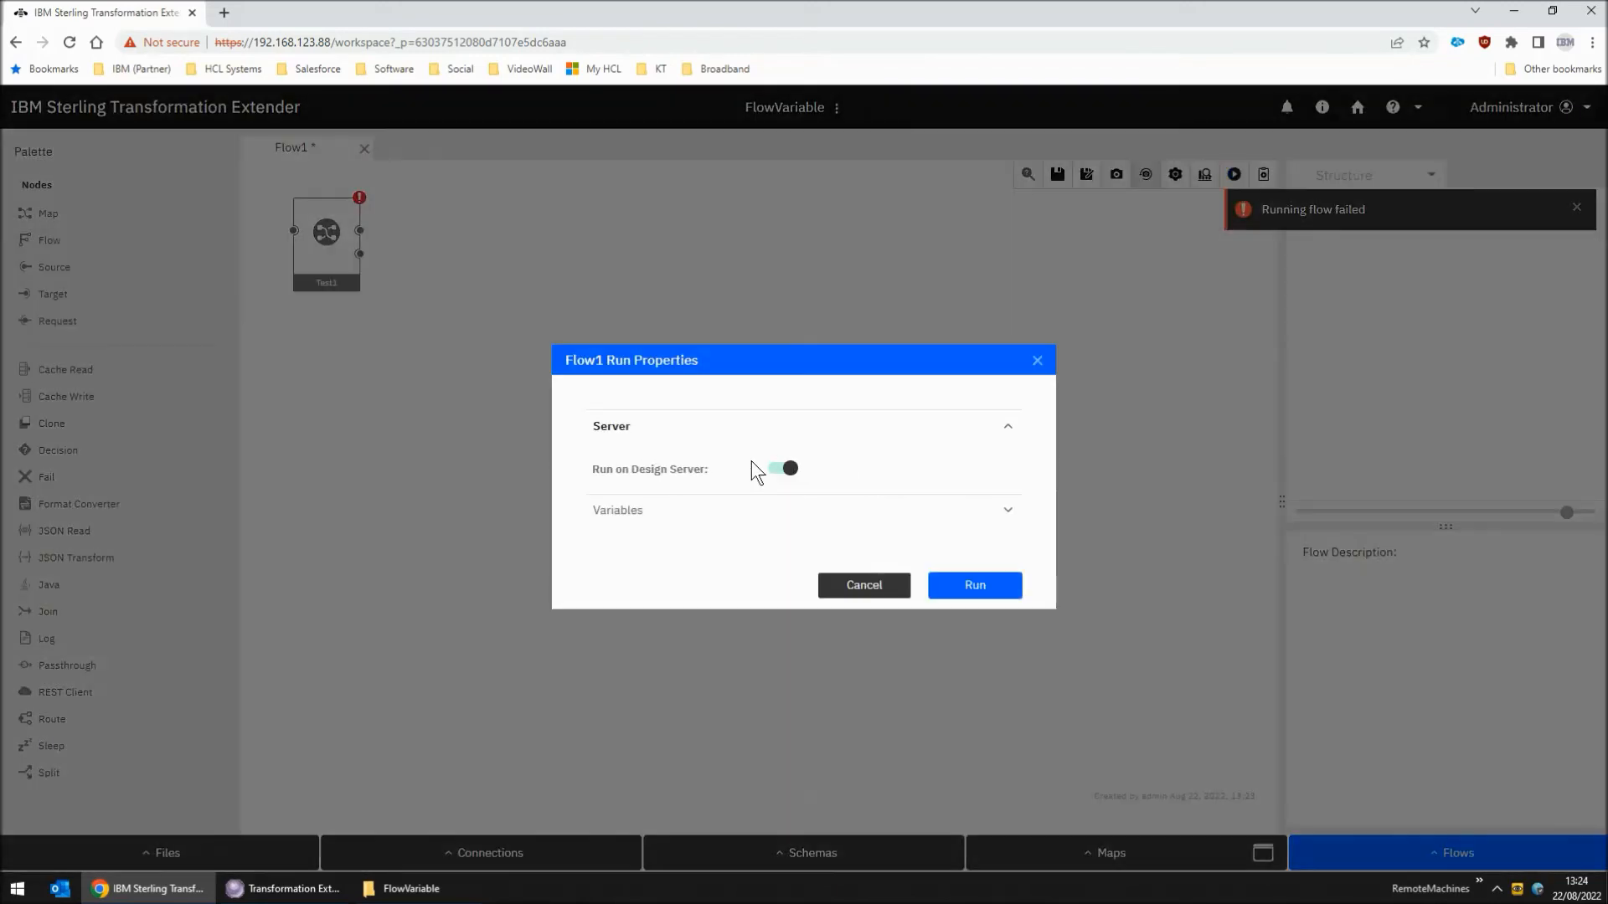
pyautogui.click(783, 443)
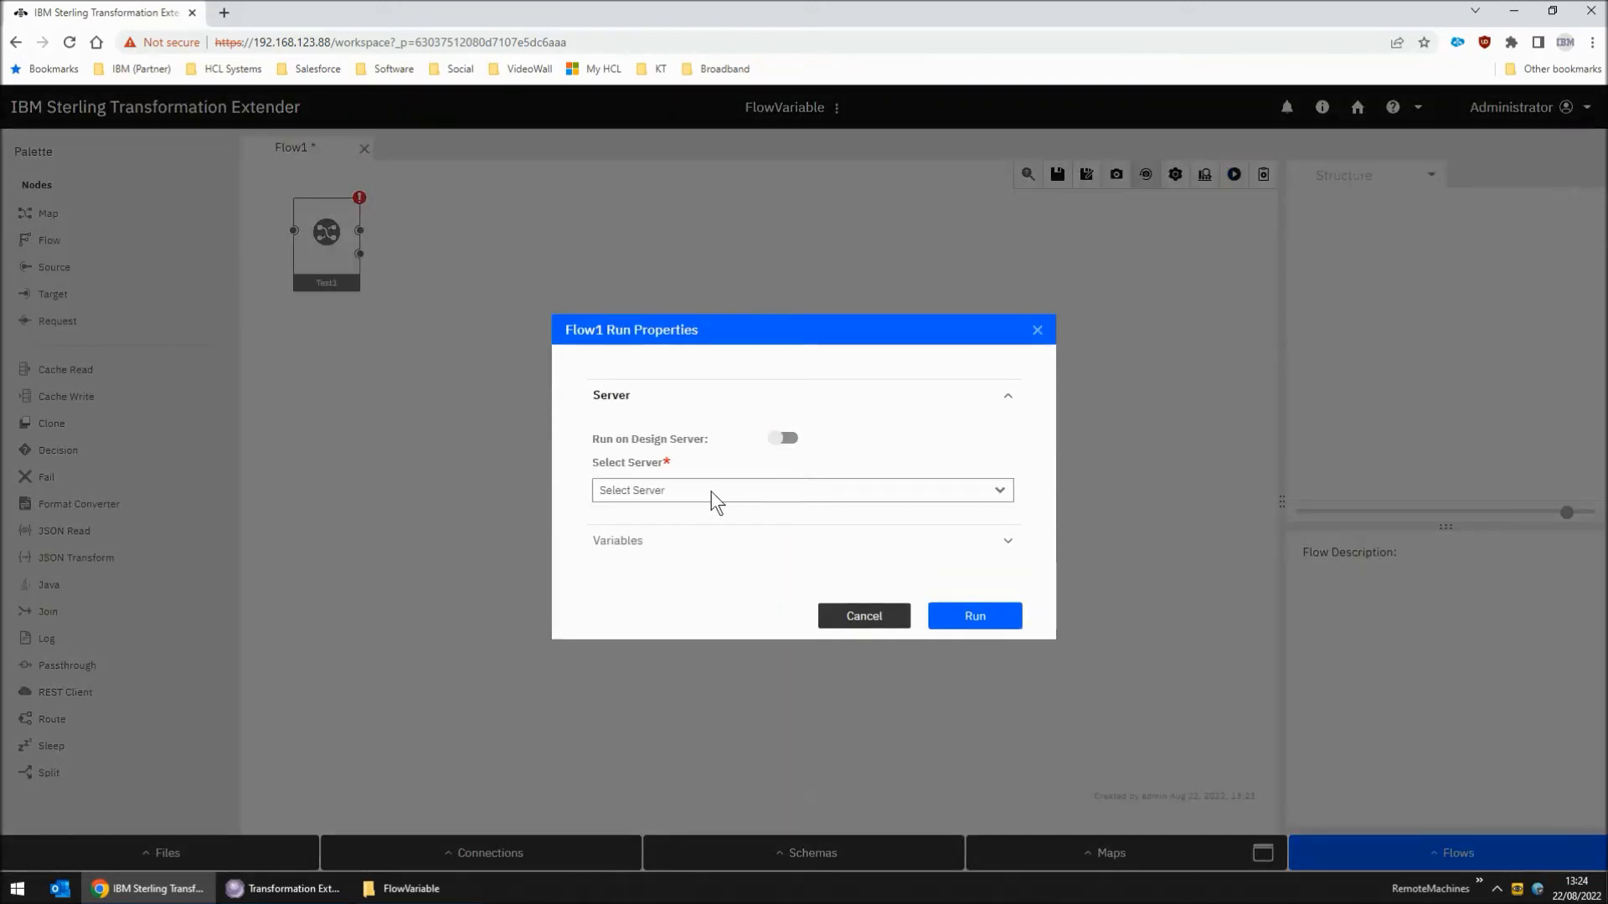
pyautogui.click(711, 491)
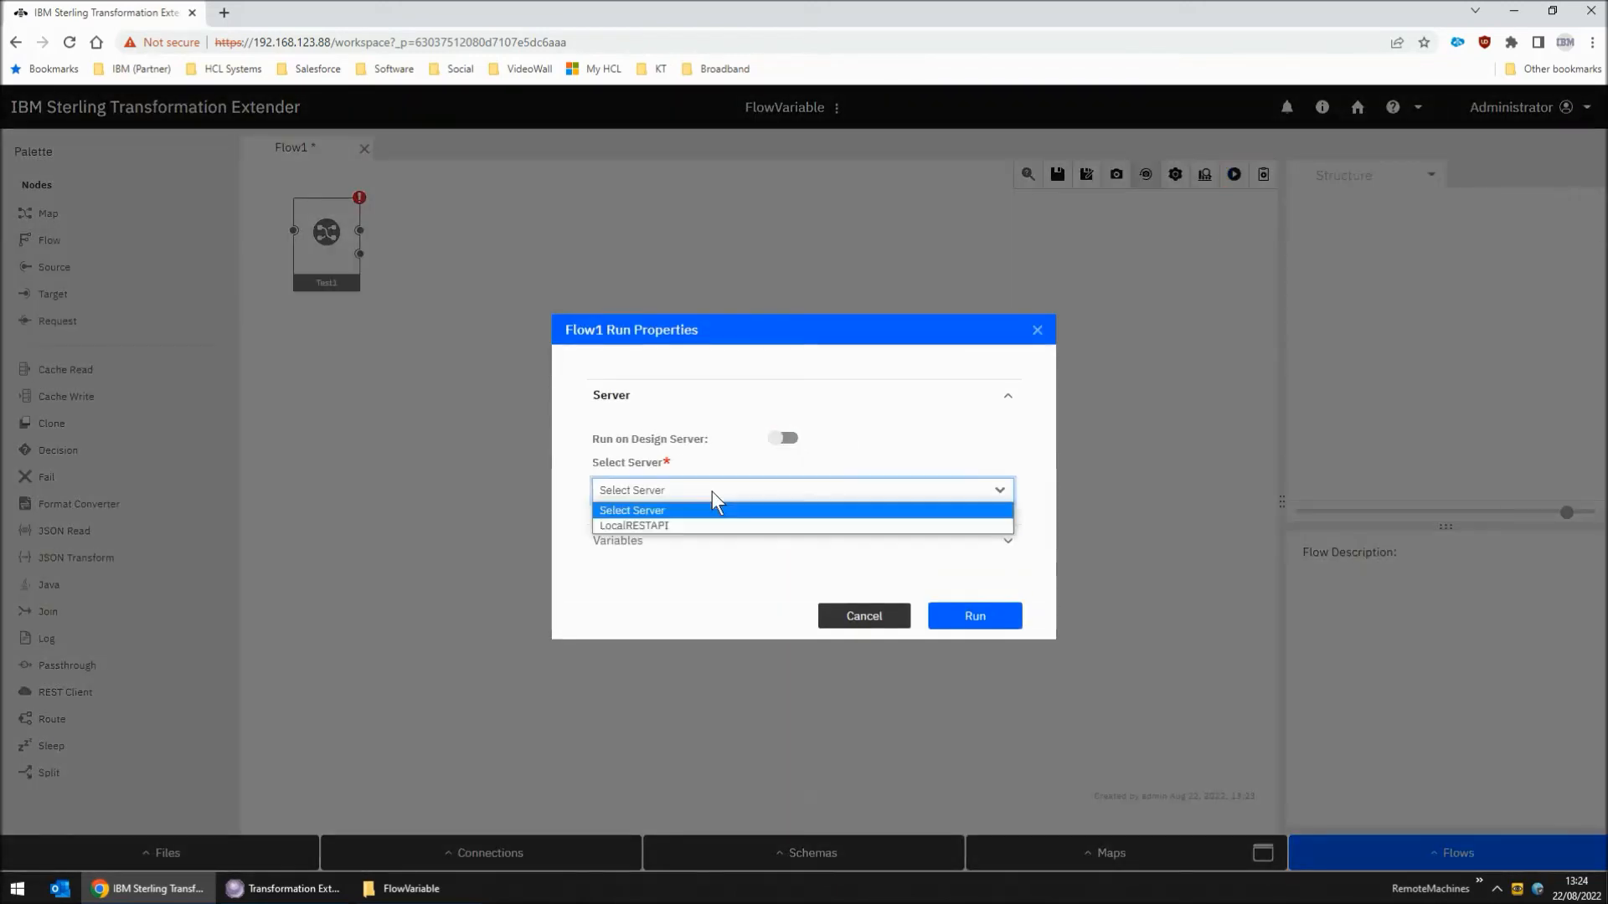
pyautogui.click(680, 525)
pyautogui.click(991, 620)
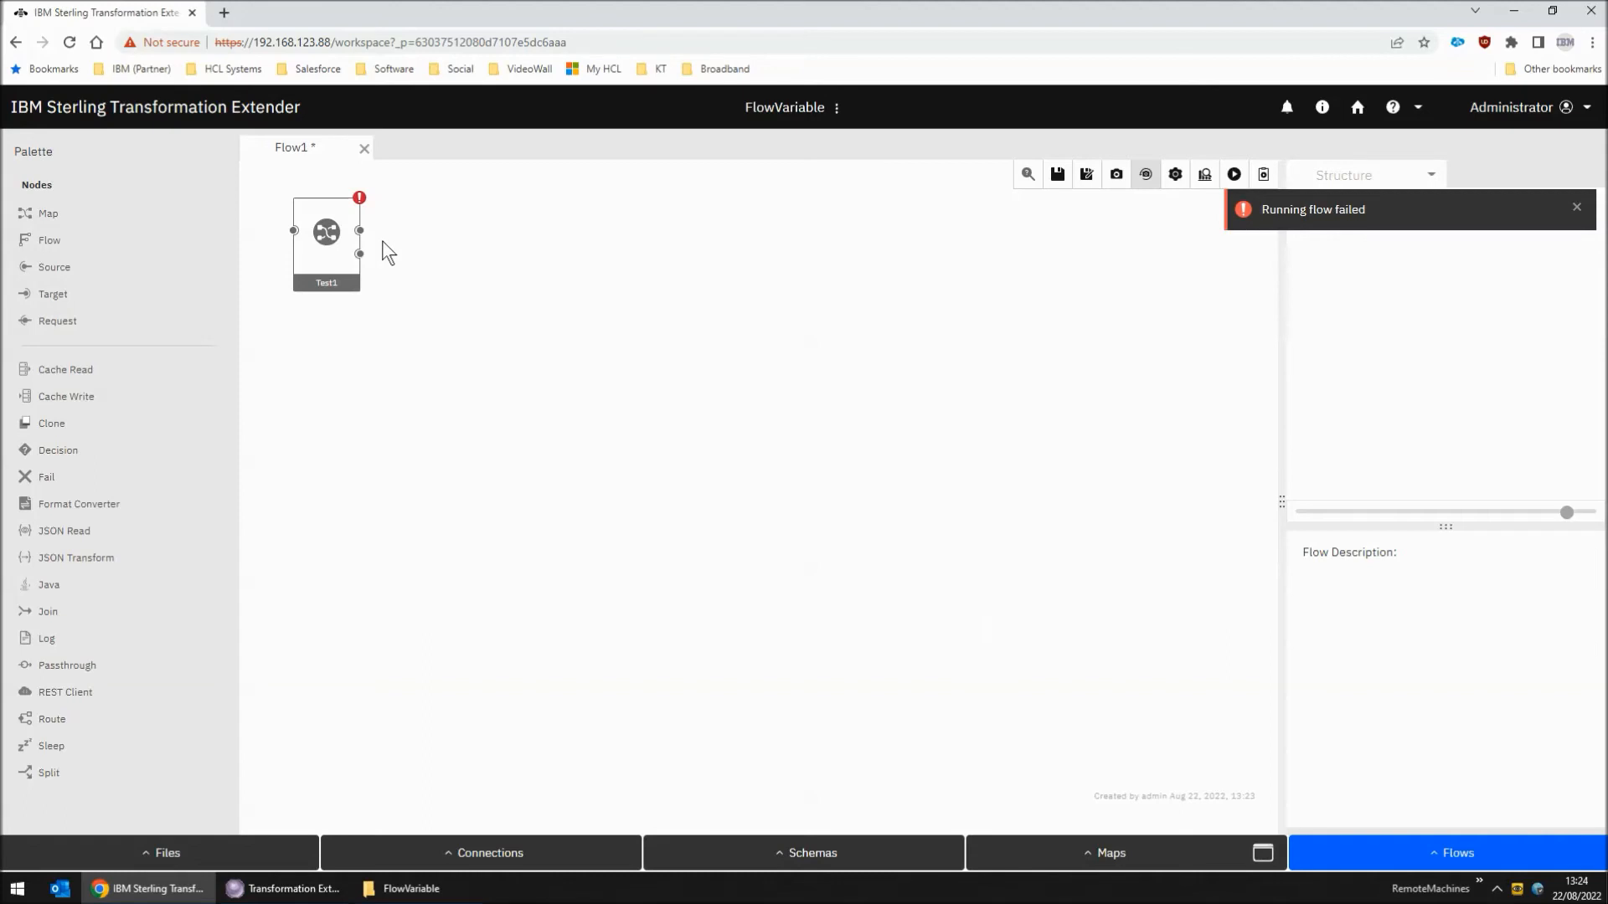
# Set the hostname flow variable's value to server_live in the Flow1 settings and save the flow
pyautogui.click(327, 237)
pyautogui.click(1175, 176)
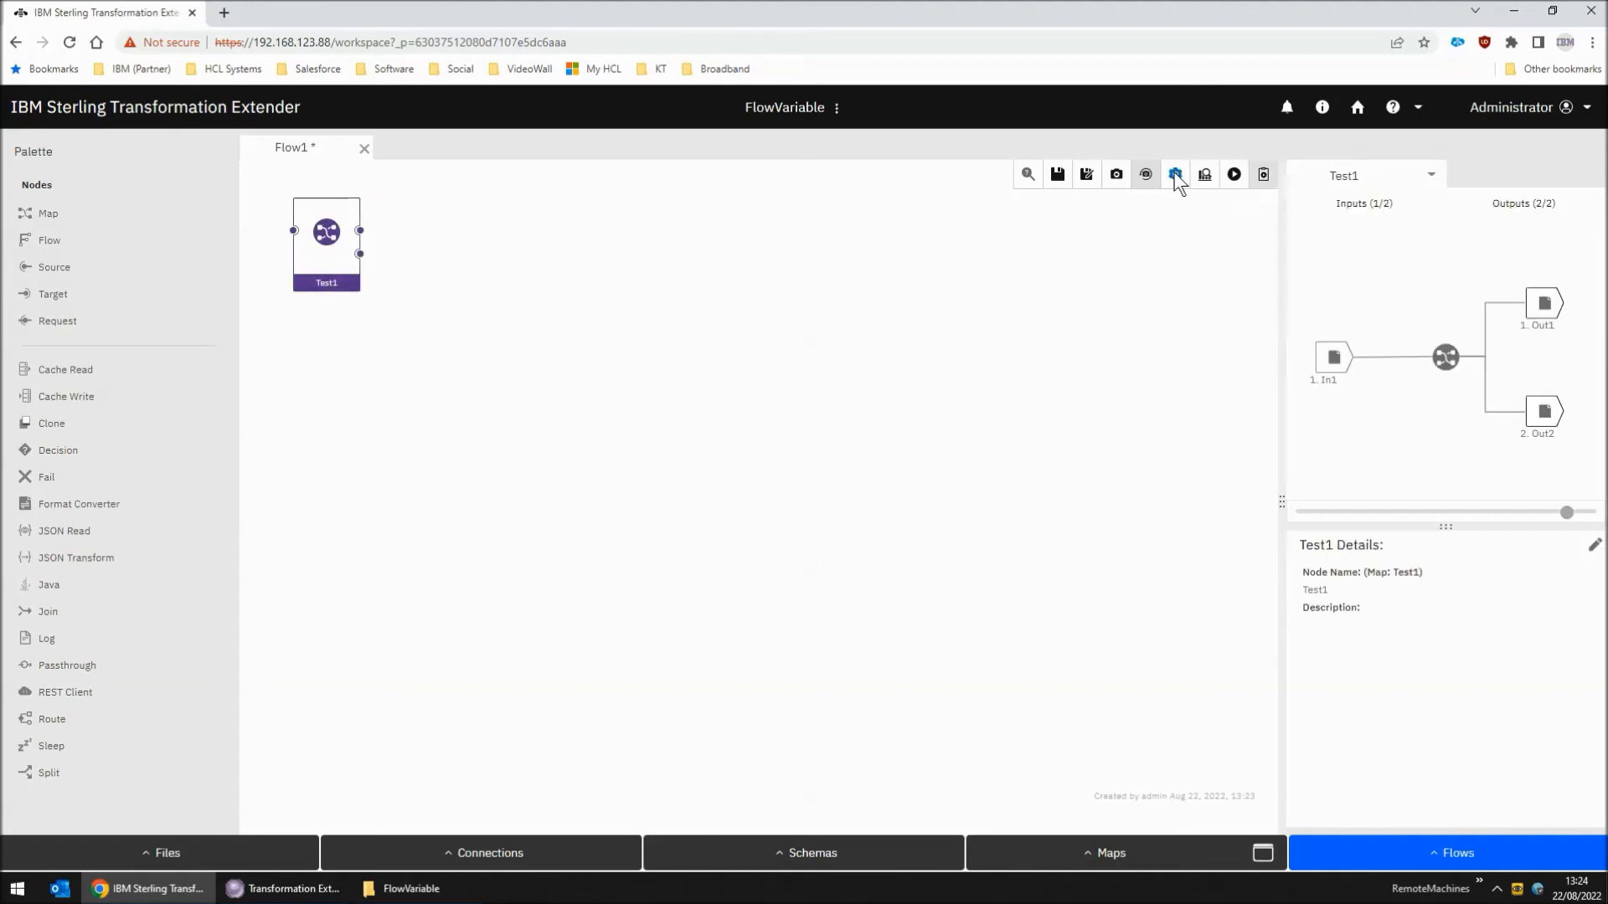
pyautogui.click(623, 530)
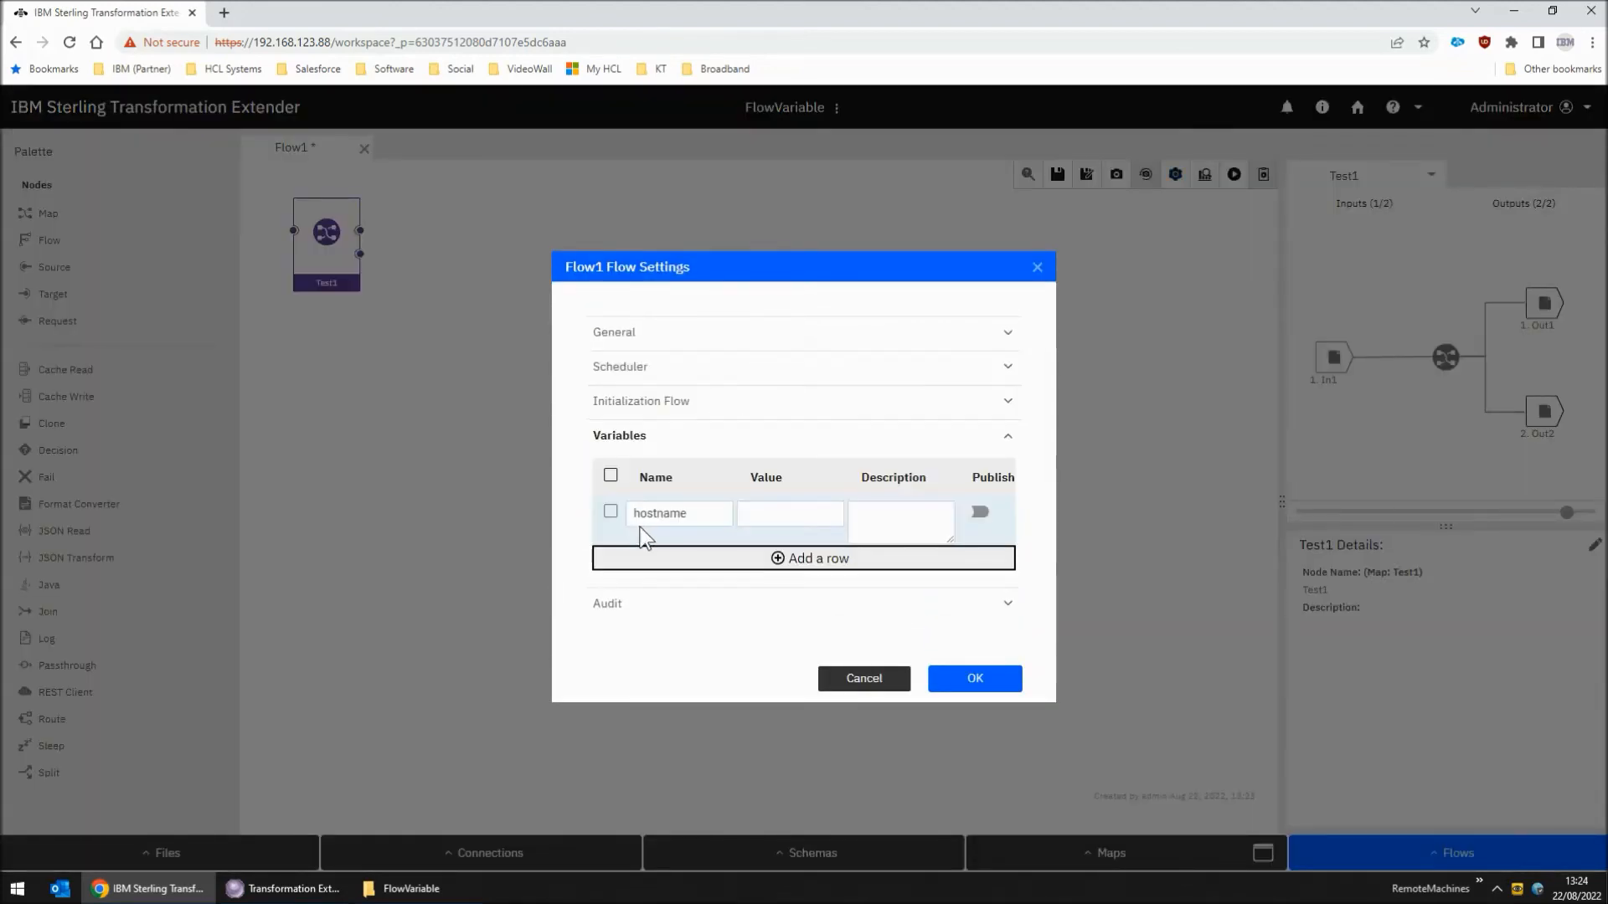
pyautogui.click(781, 514)
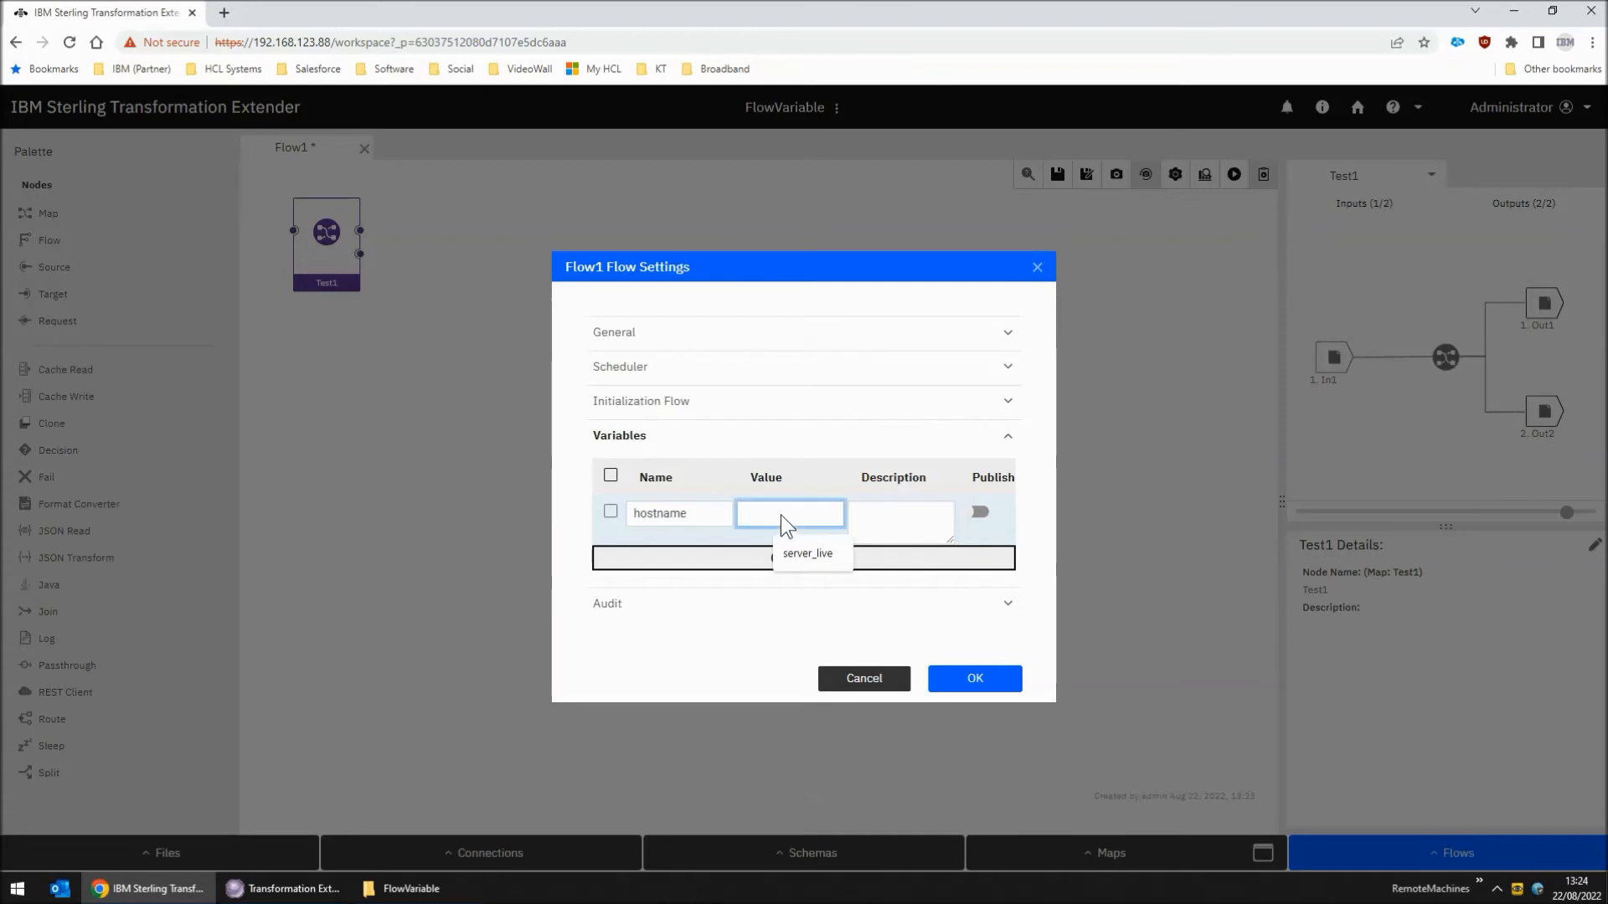
pyautogui.click(821, 560)
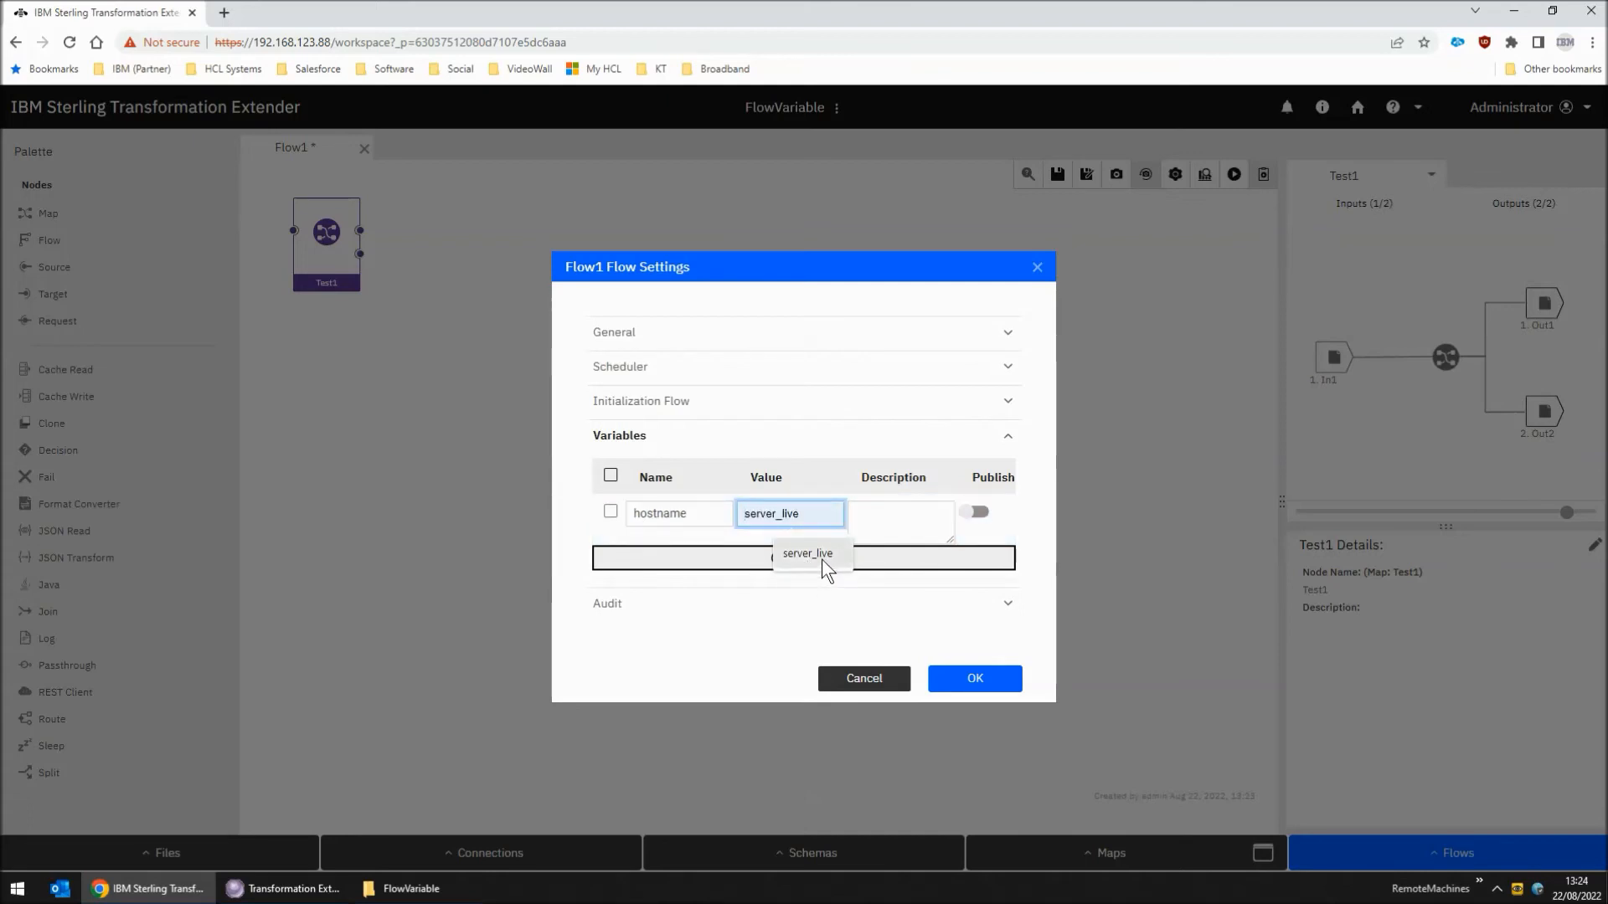
pyautogui.click(981, 680)
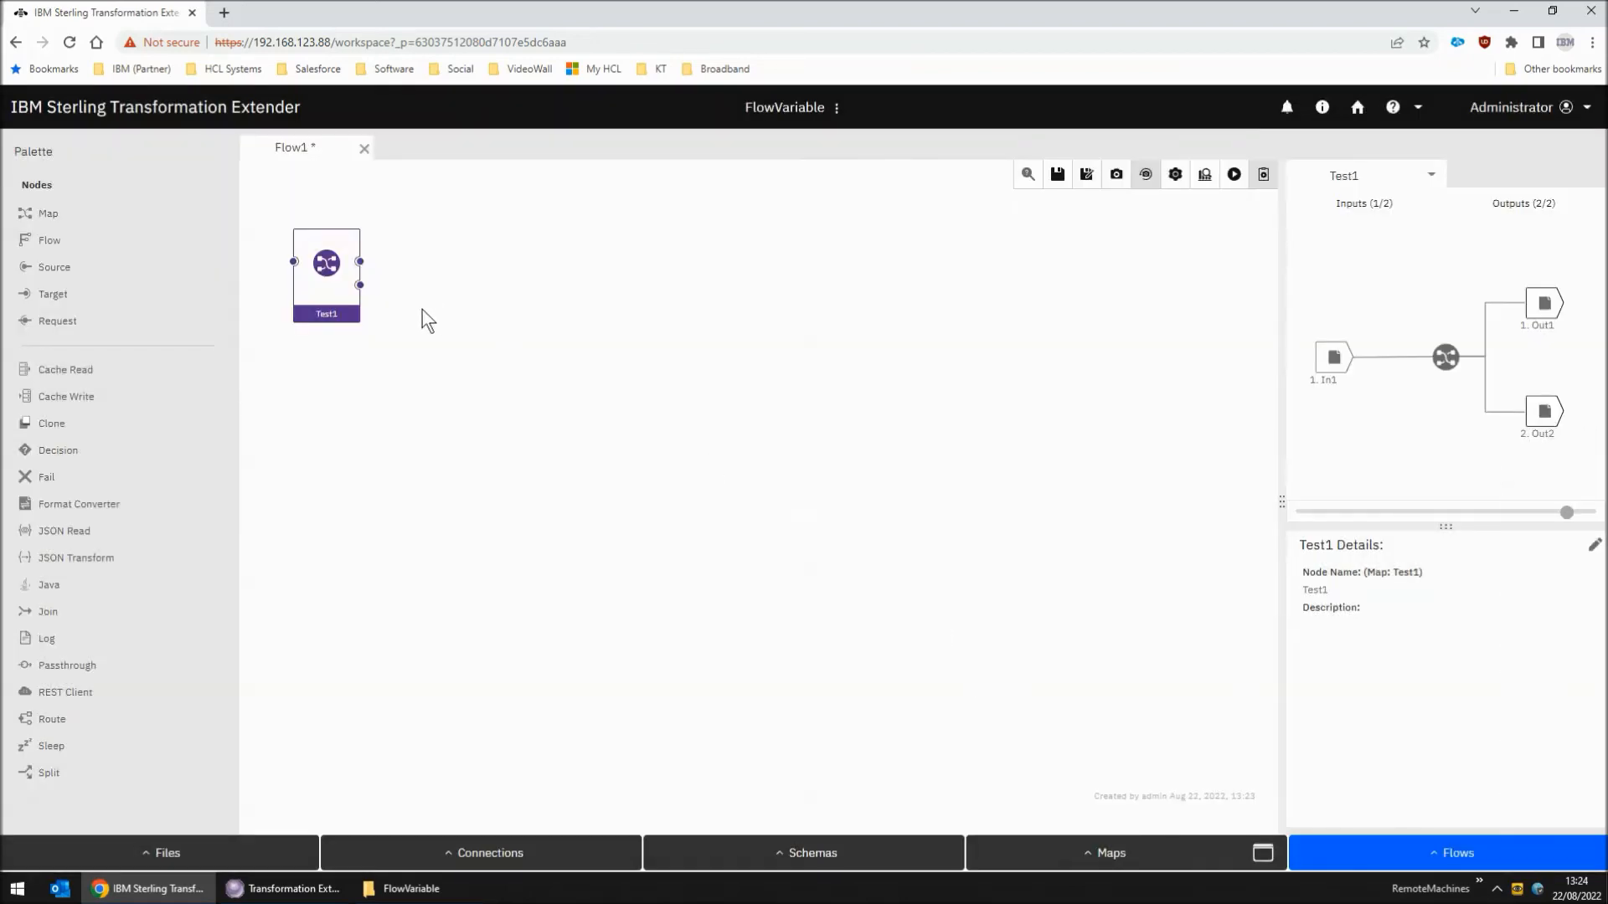
pyautogui.click(1060, 176)
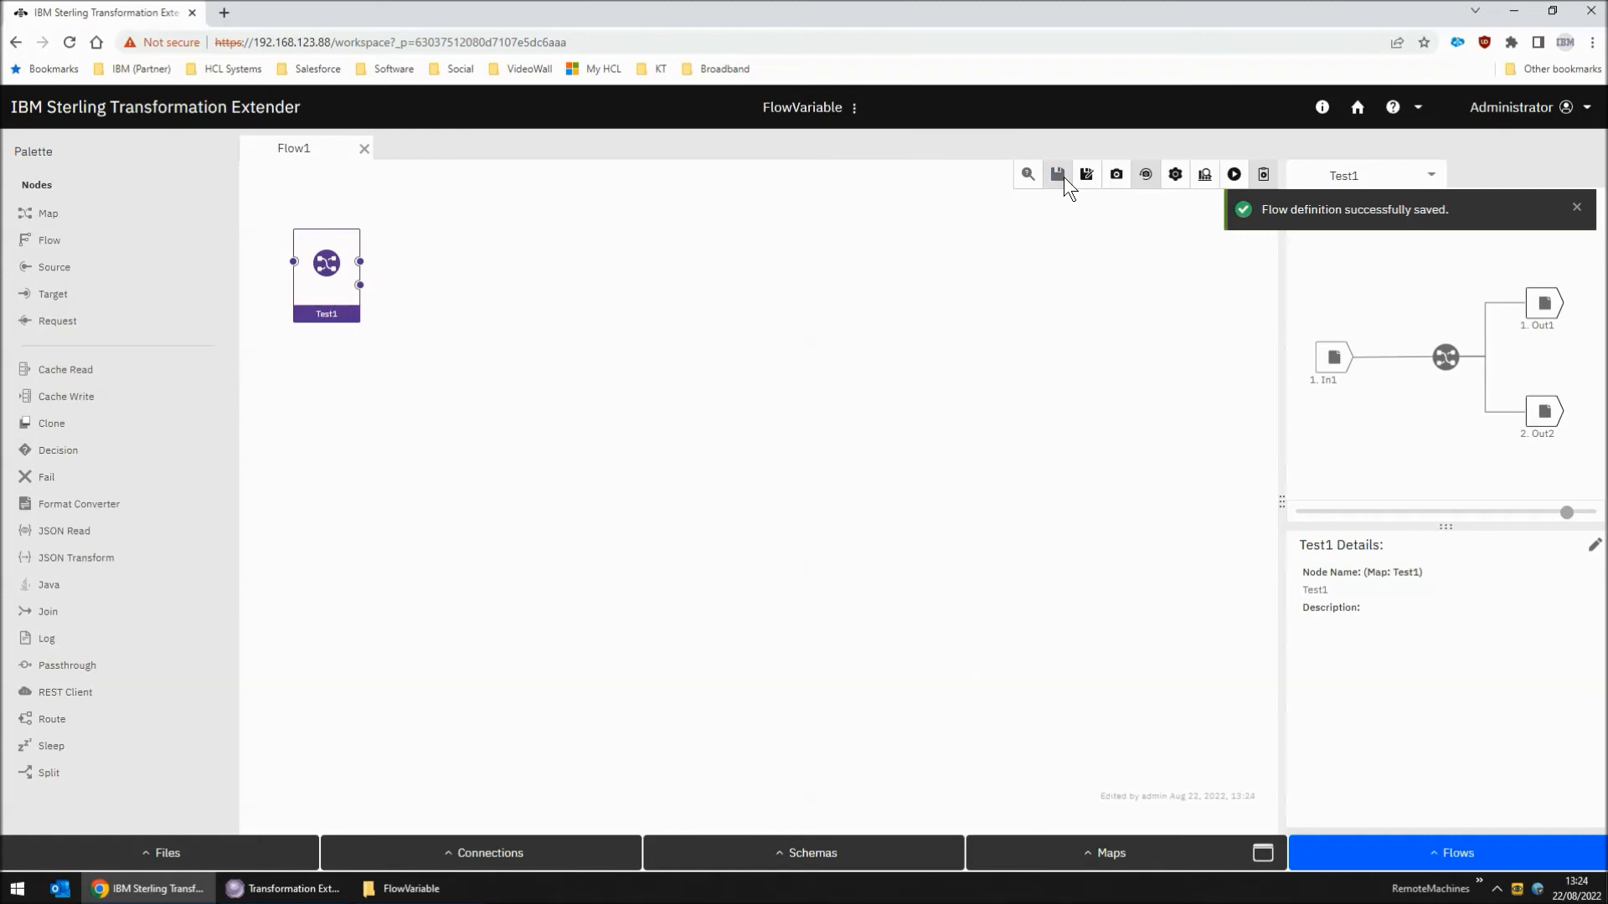
# Rerun Flow1 with the saved hostname value, once on the design server and once on the LocalRESTAPI server
pyautogui.click(1236, 175)
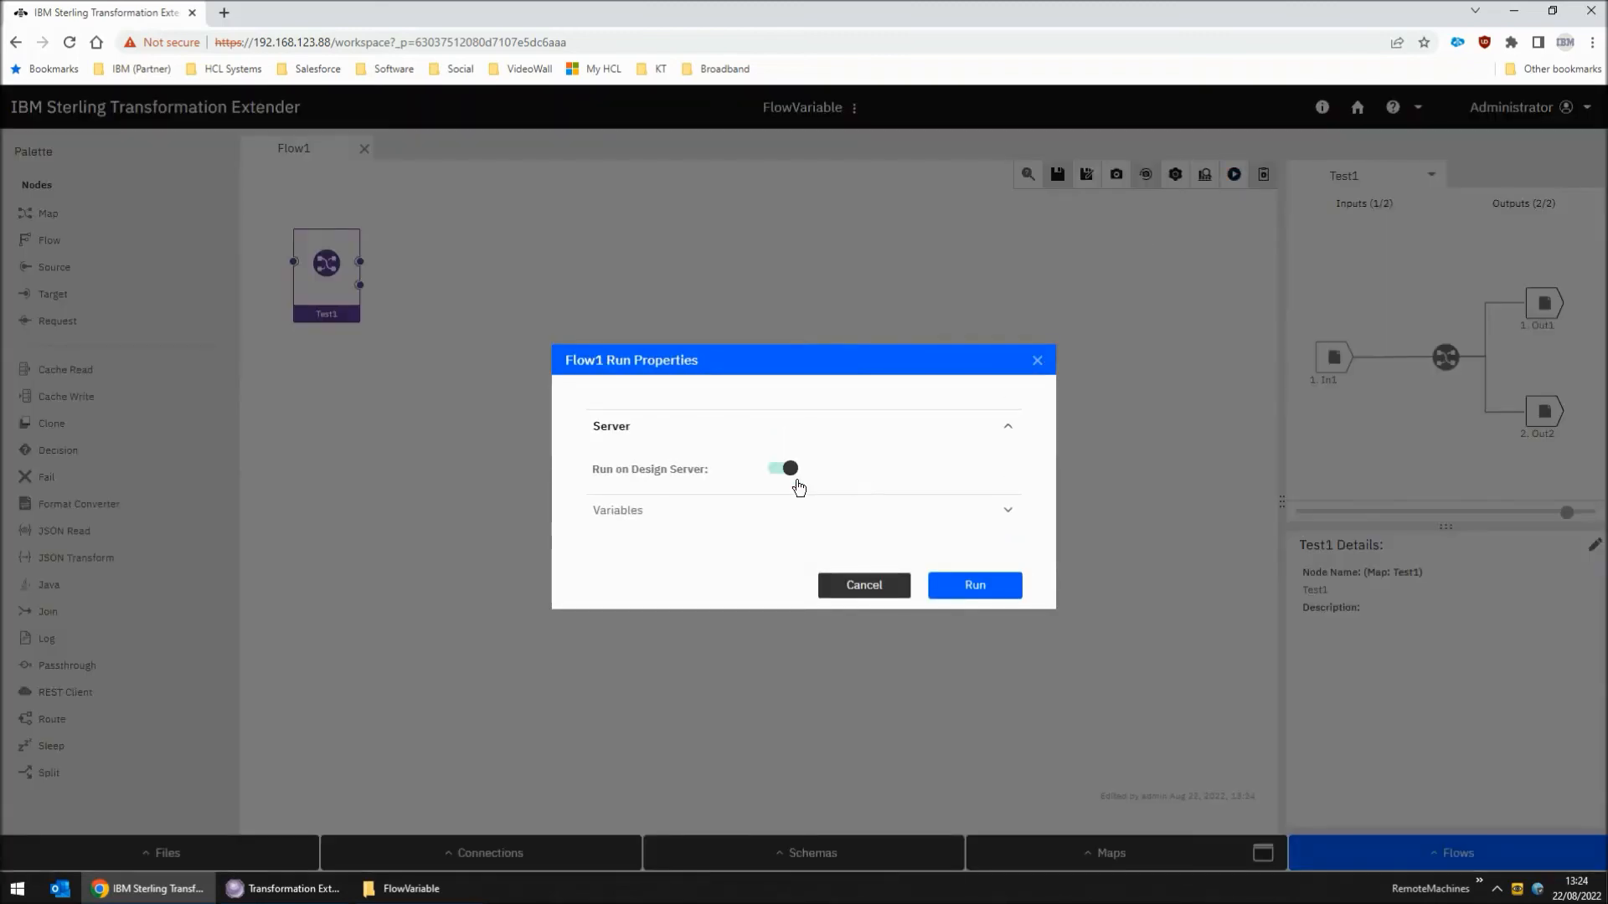
pyautogui.click(961, 584)
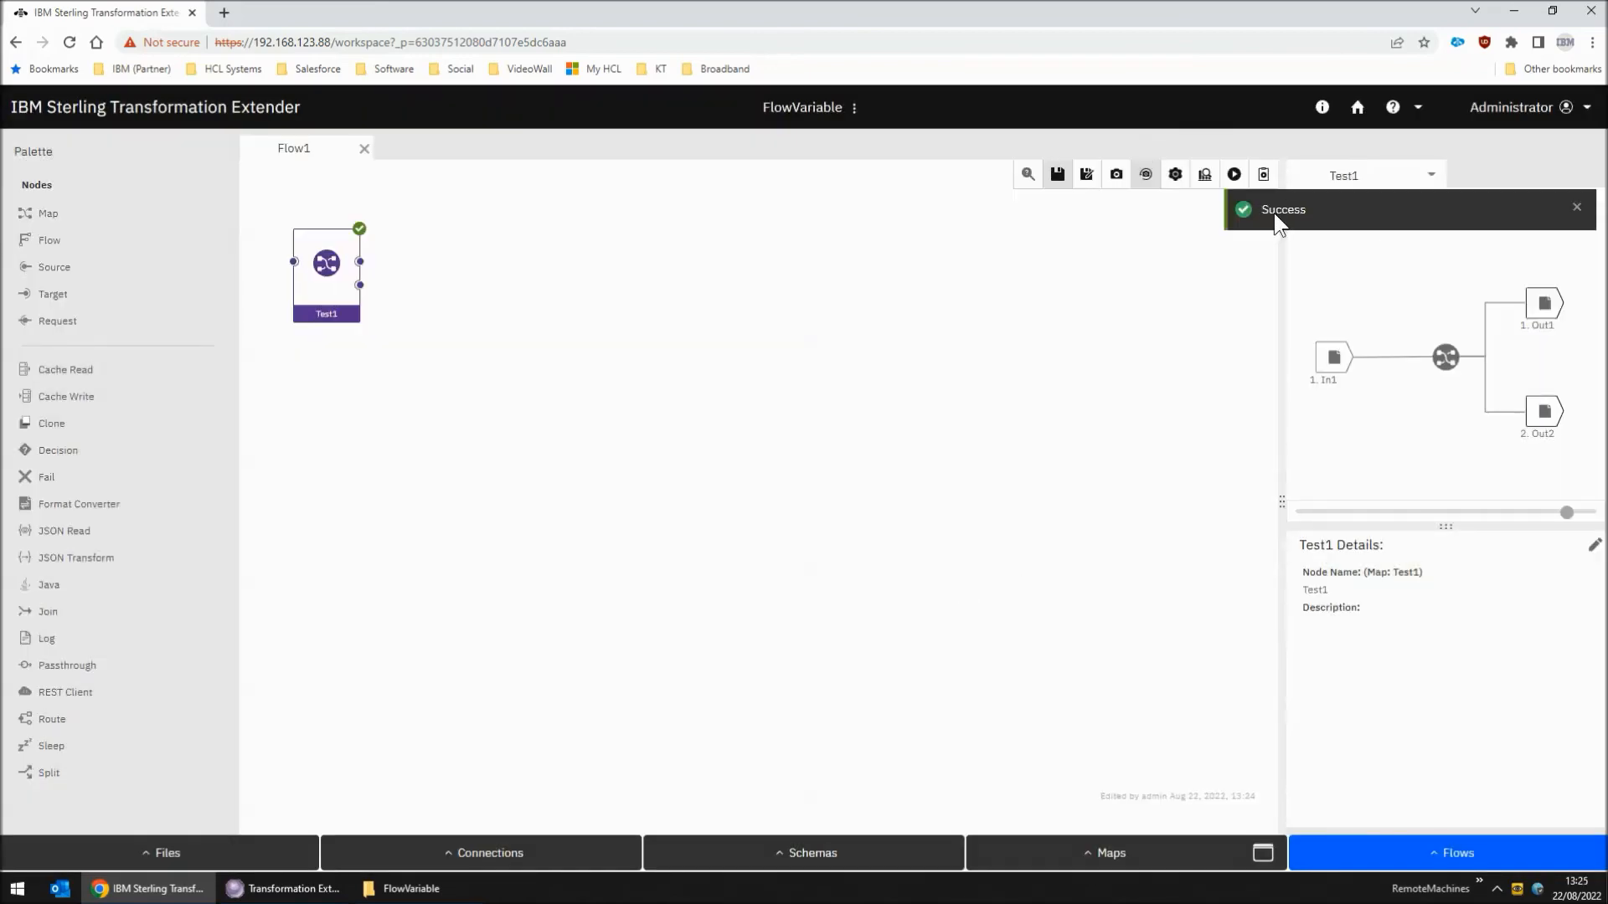
pyautogui.click(1234, 174)
pyautogui.click(786, 468)
pyautogui.click(668, 494)
pyautogui.click(658, 526)
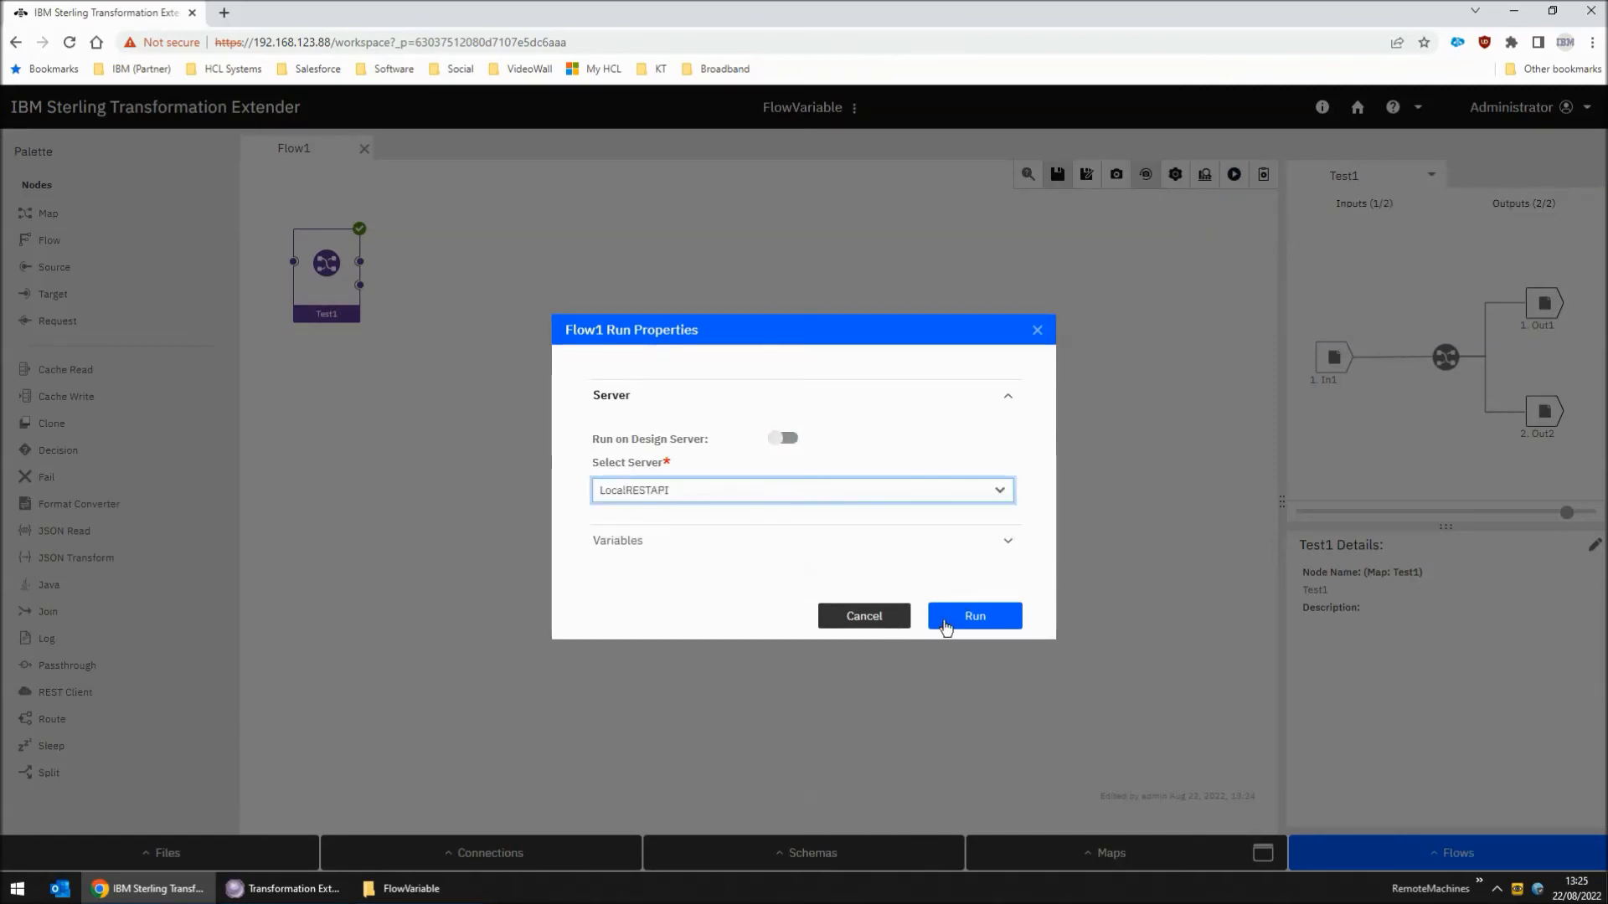
pyautogui.click(971, 618)
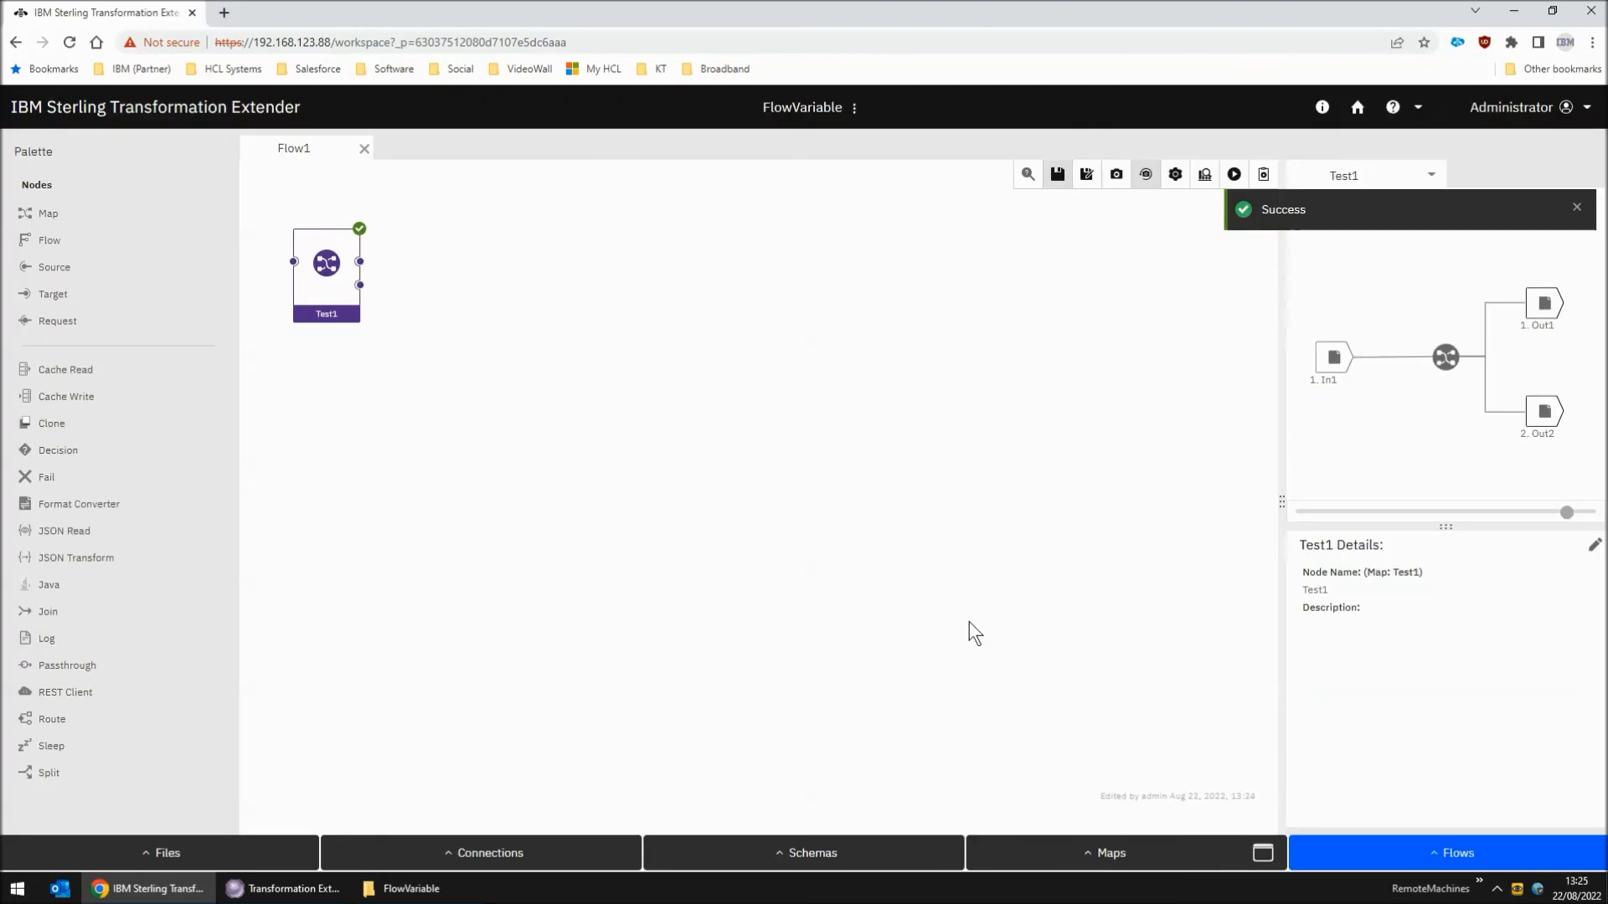